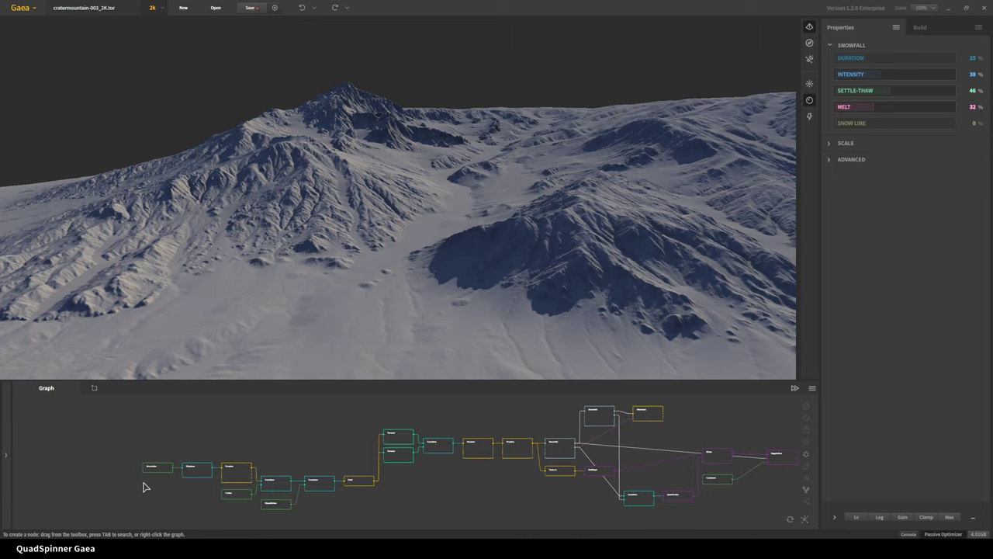
# Zoom the graph and preview the Mountain node's terrain, orbiting around the mountain.
pyautogui.scroll(5, 143, 487)
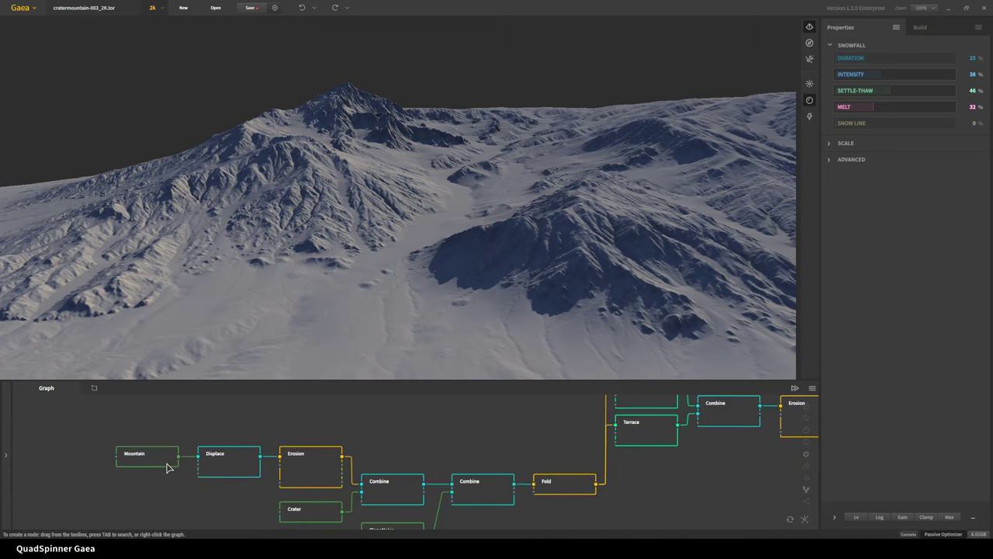
pyautogui.click(158, 465)
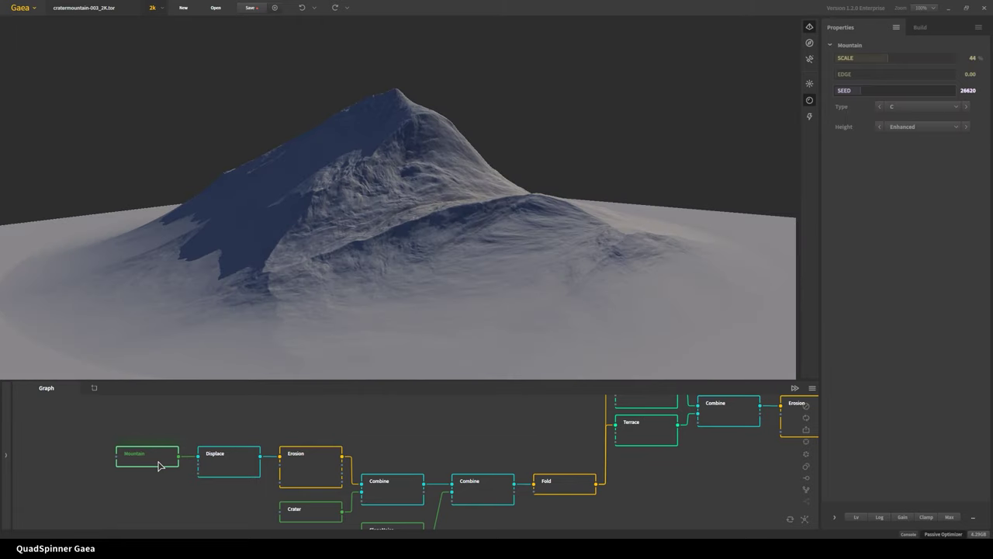
pyautogui.scroll(-5, 388, 231)
pyautogui.scroll(3, 388, 235)
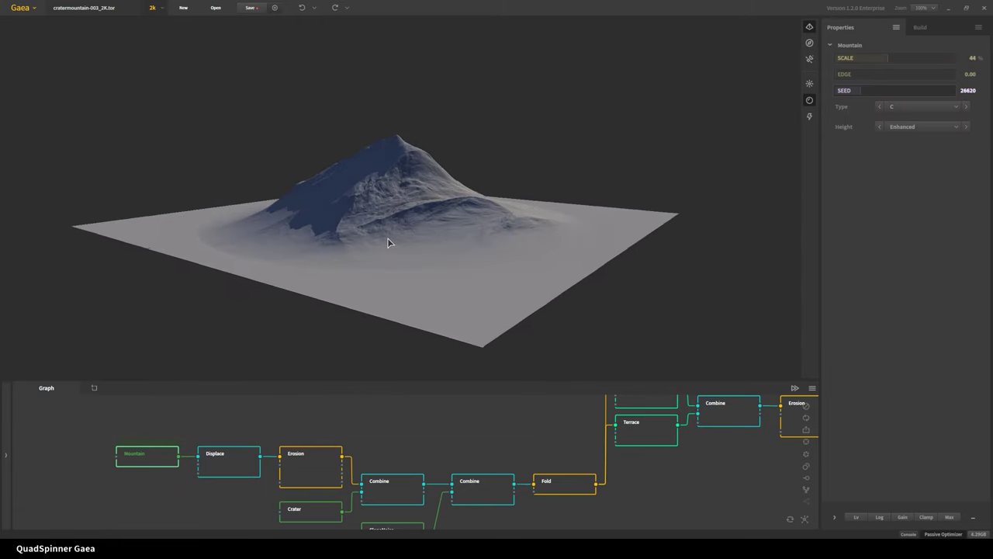
pyautogui.moveTo(388, 240); pyautogui.dragTo(369, 250)
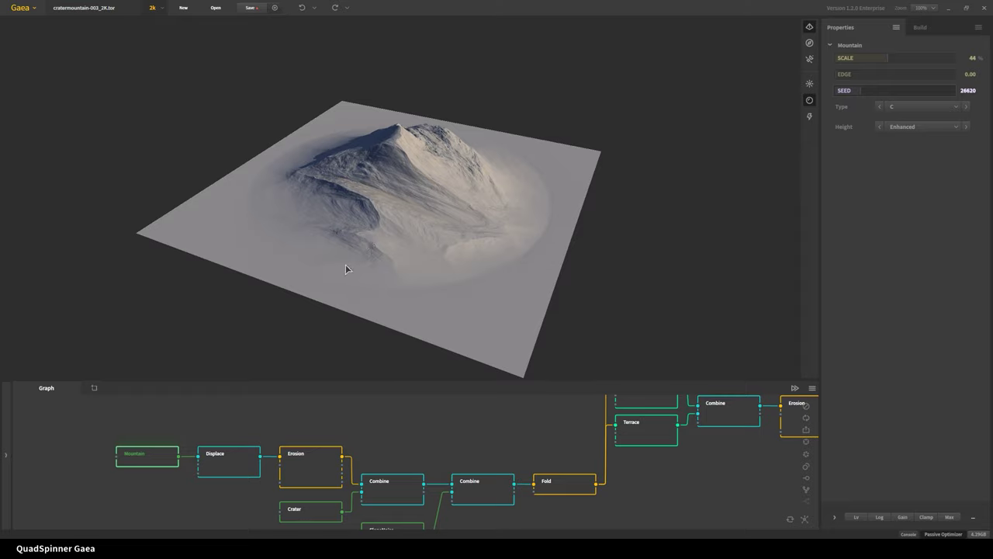
# Preview the Displace node, then the Erosion node, orbiting to compare their terrain shading.
pyautogui.click(226, 470)
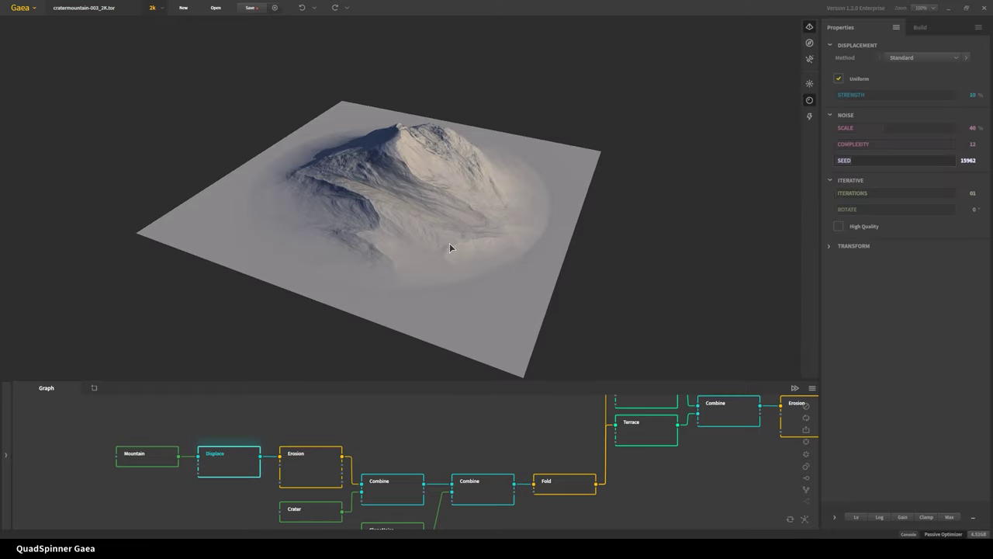
pyautogui.moveTo(321, 224)
pyautogui.mouseDown()
pyautogui.moveTo(483, 234)
pyautogui.moveTo(377, 222)
pyautogui.moveTo(317, 248)
pyautogui.mouseUp()
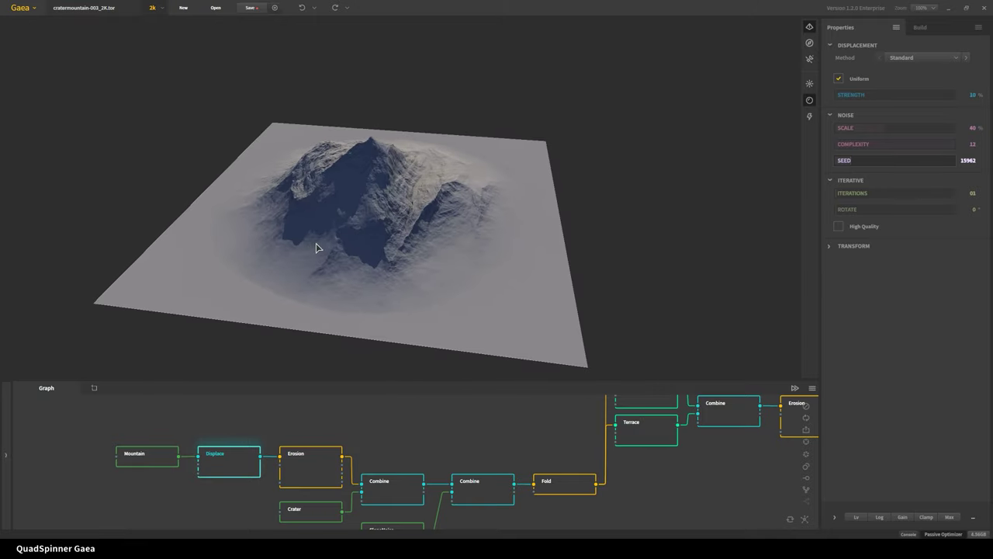
pyautogui.click(327, 469)
pyautogui.moveTo(373, 326); pyautogui.dragTo(415, 293)
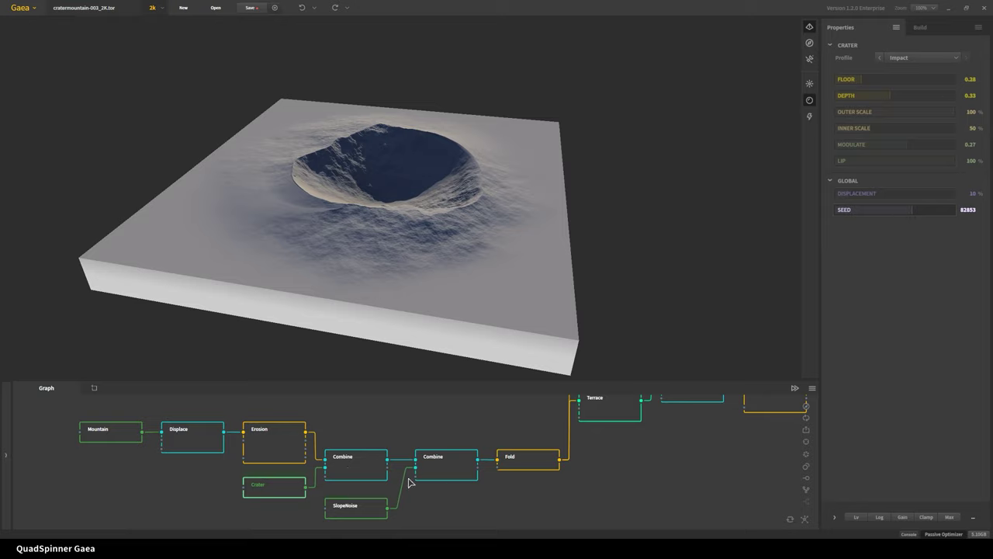
# Preview the first Combine (SqRt, 100% ratio) and rotate around the crater mountain.
pyautogui.click(346, 475)
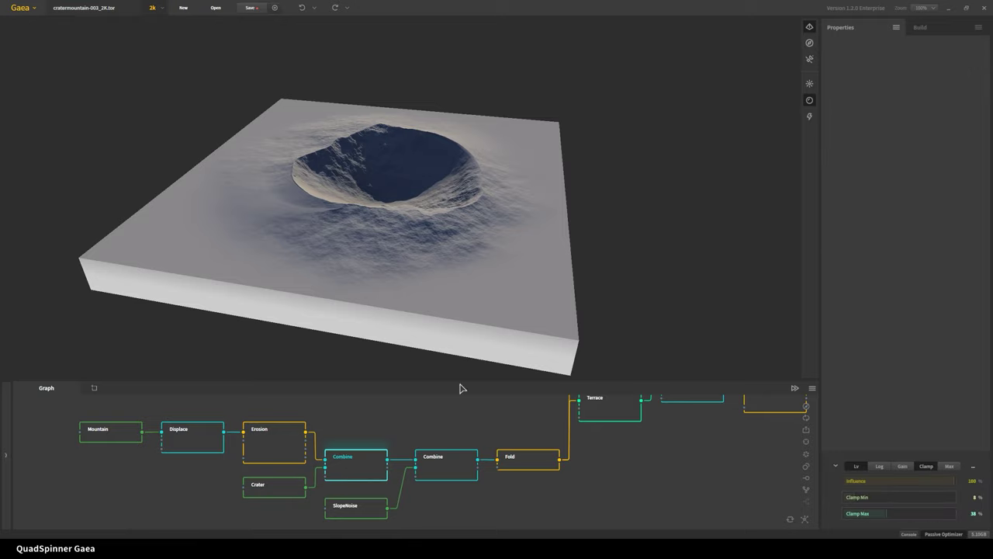
pyautogui.moveTo(461, 307); pyautogui.dragTo(378, 320)
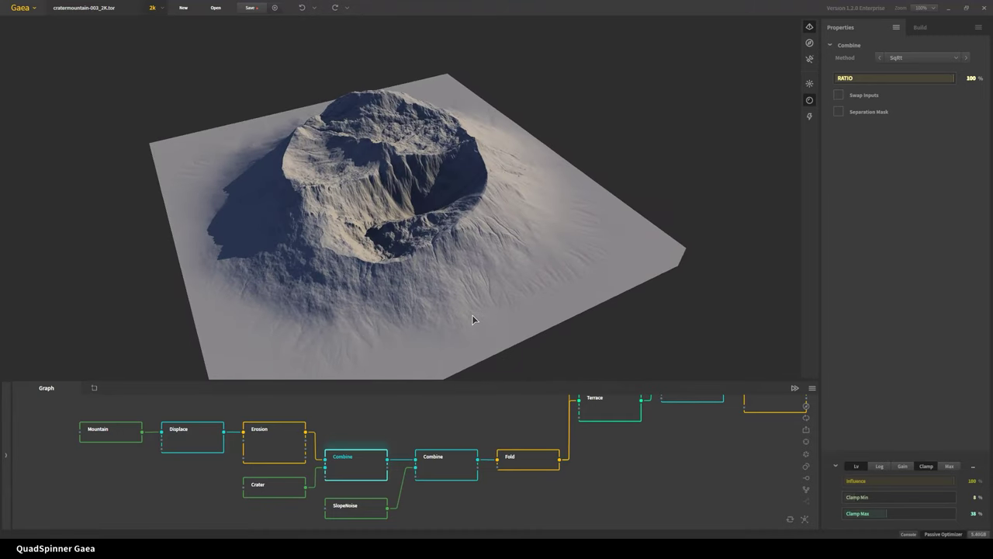
# View the SlopeNoise terrain from a lower angle, then preview the second Combine (Max, 80%).
pyautogui.click(354, 508)
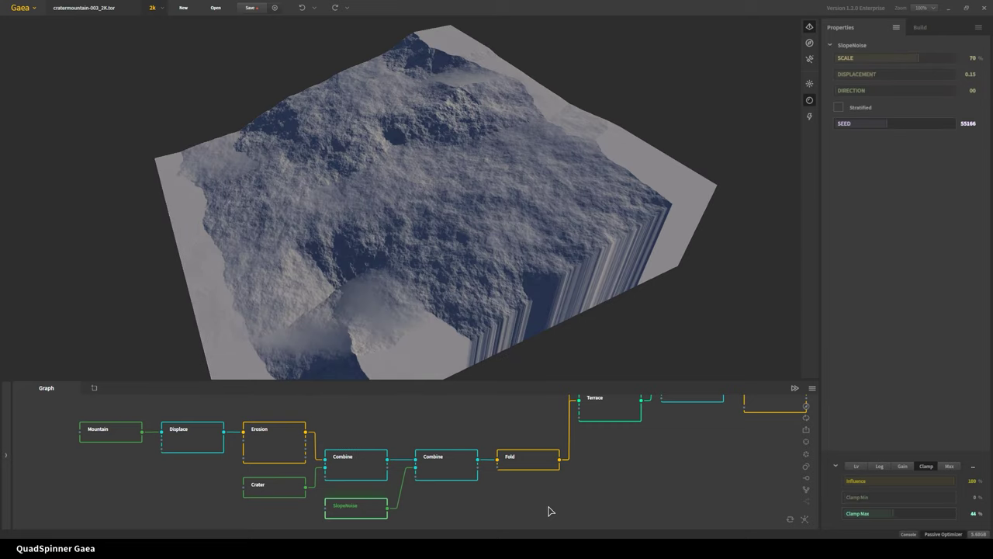
pyautogui.moveTo(300, 276); pyautogui.dragTo(353, 289)
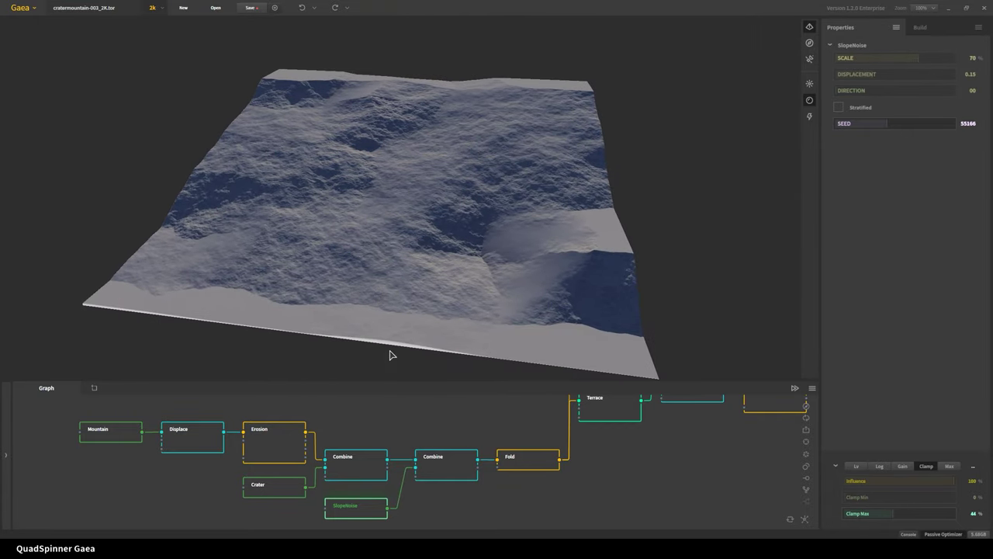
pyautogui.click(363, 515)
pyautogui.click(455, 472)
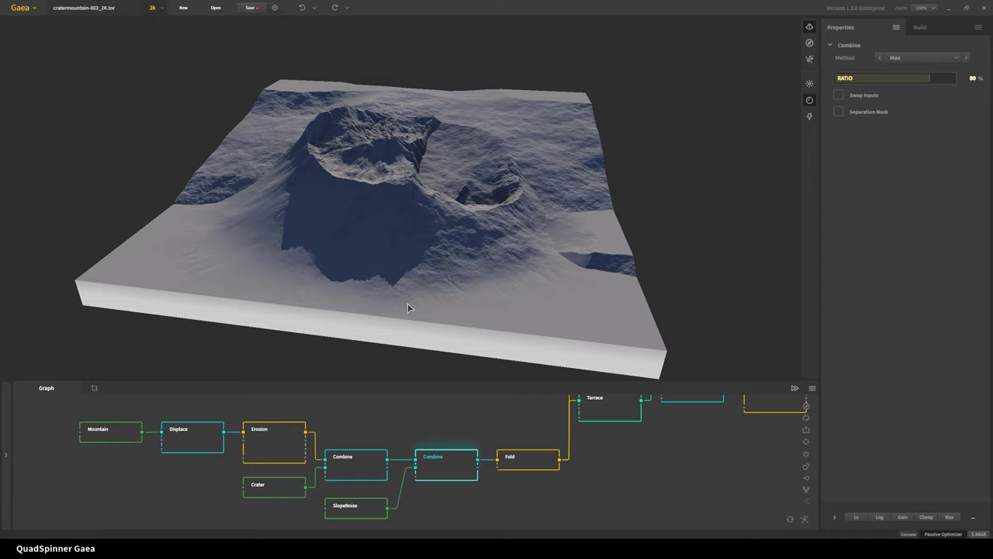
pyautogui.moveTo(408, 311); pyautogui.dragTo(350, 313)
pyautogui.scroll(3, 349, 308)
pyautogui.scroll(-3, 335, 295)
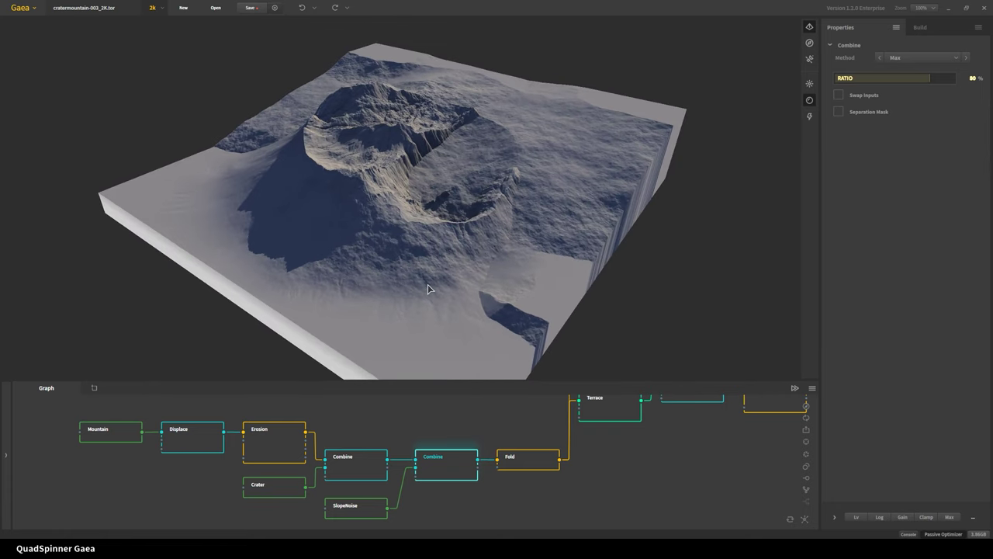
pyautogui.moveTo(426, 287); pyautogui.dragTo(403, 325)
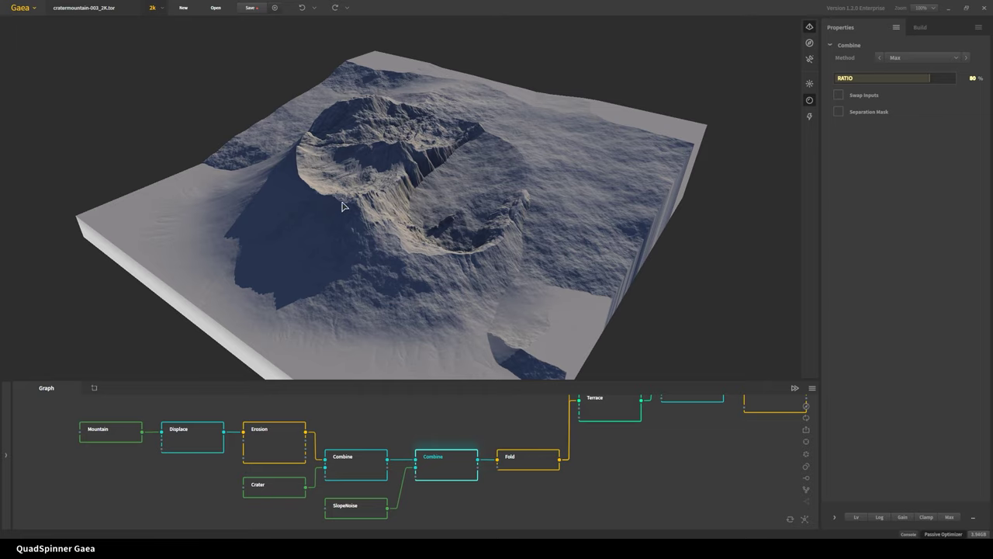
pyautogui.moveTo(326, 240); pyautogui.dragTo(377, 280)
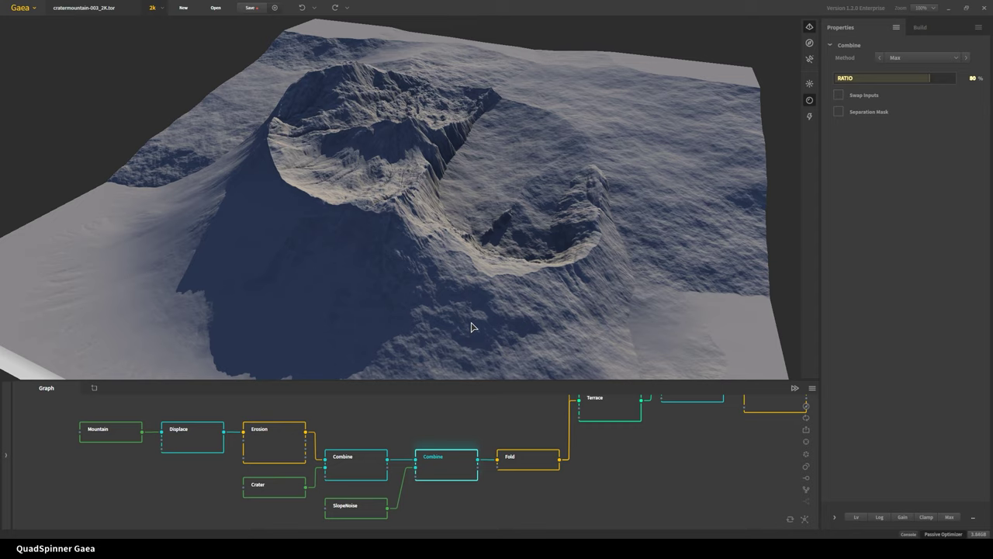
pyautogui.scroll(-3, 504, 264)
pyautogui.moveTo(411, 313); pyautogui.dragTo(373, 323)
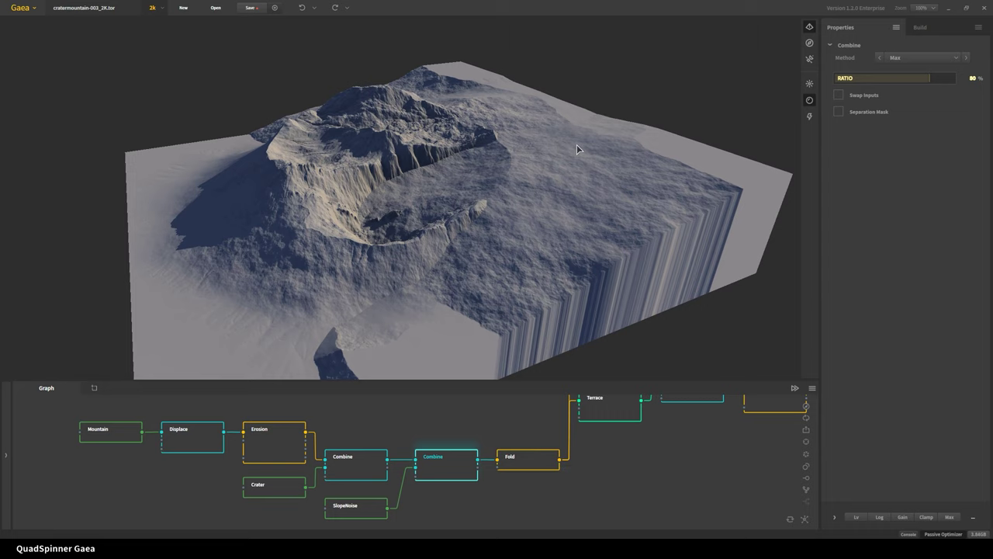
pyautogui.moveTo(478, 294); pyautogui.dragTo(487, 242)
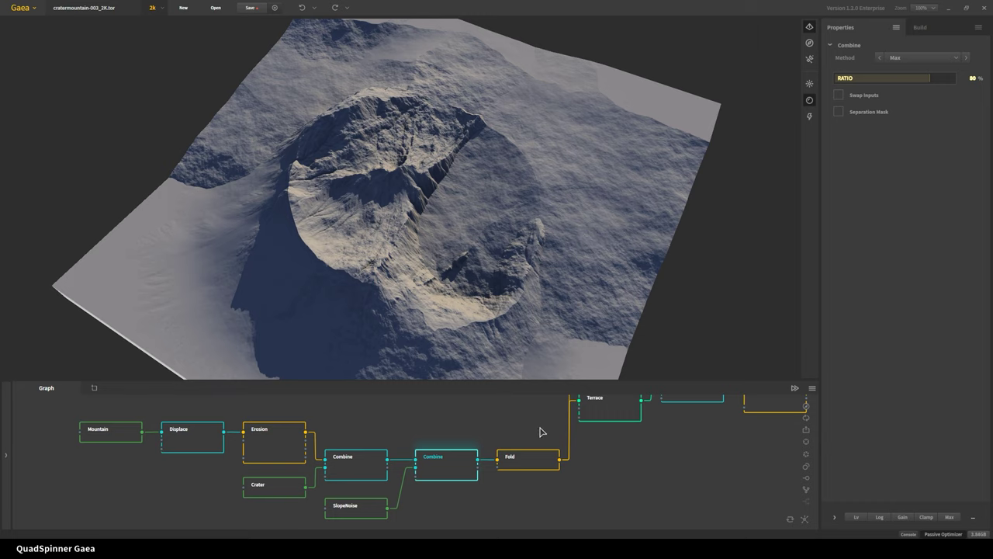
# Preview the Fold node (Scale 40%, Folding 0.16, Range 16%, Angle 90) from rotated views.
pyautogui.click(531, 465)
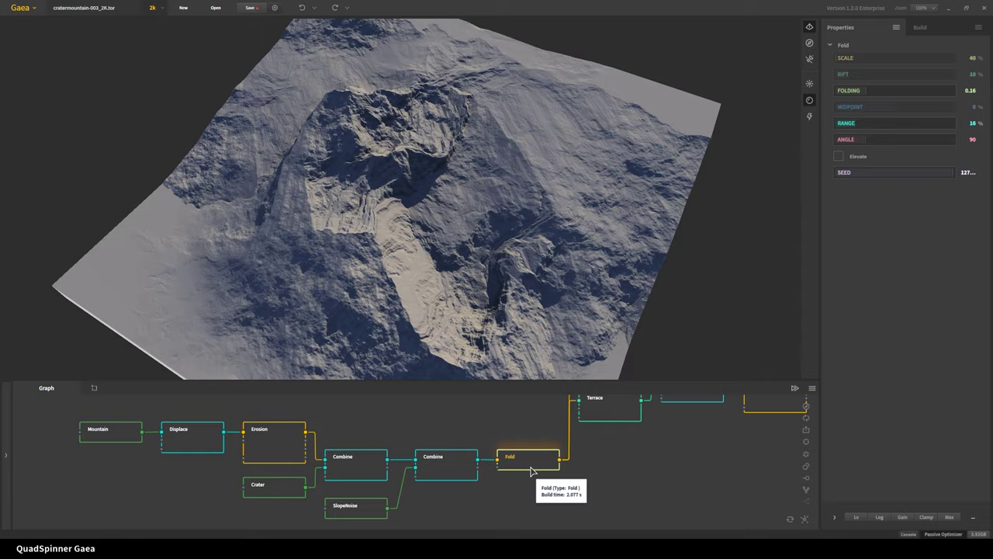
pyautogui.scroll(3, 337, 243)
pyautogui.moveTo(440, 166); pyautogui.dragTo(317, 65)
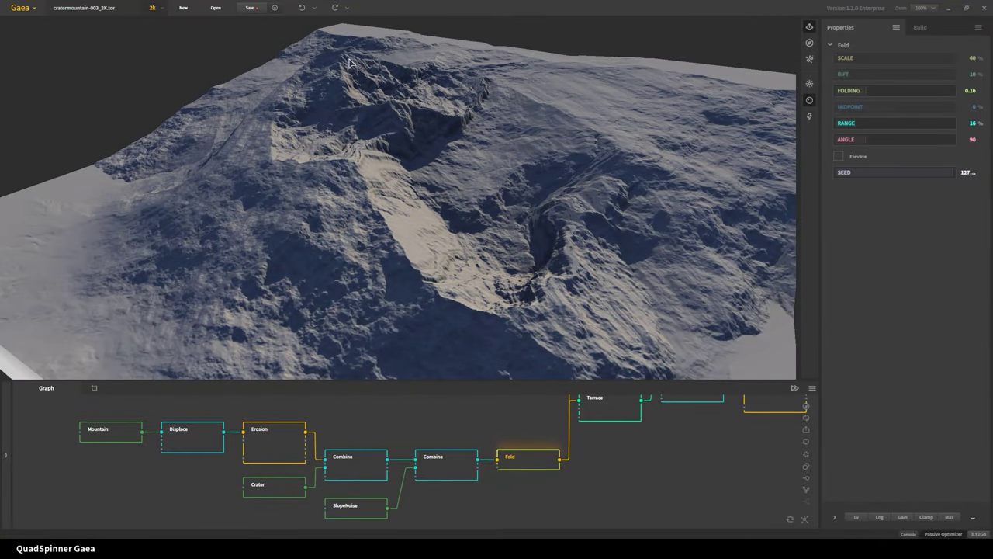
pyautogui.moveTo(392, 171); pyautogui.dragTo(362, 197)
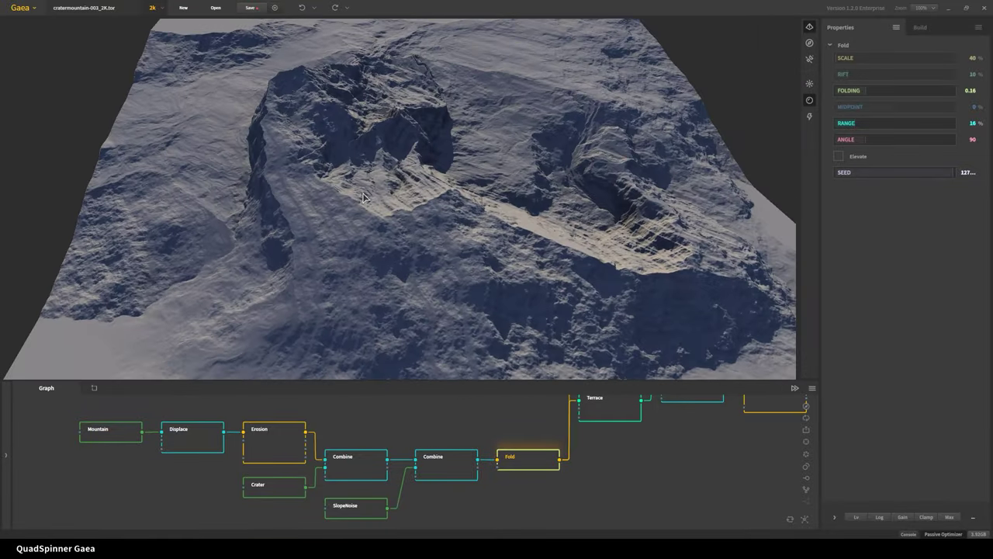
pyautogui.moveTo(678, 280); pyautogui.dragTo(613, 174)
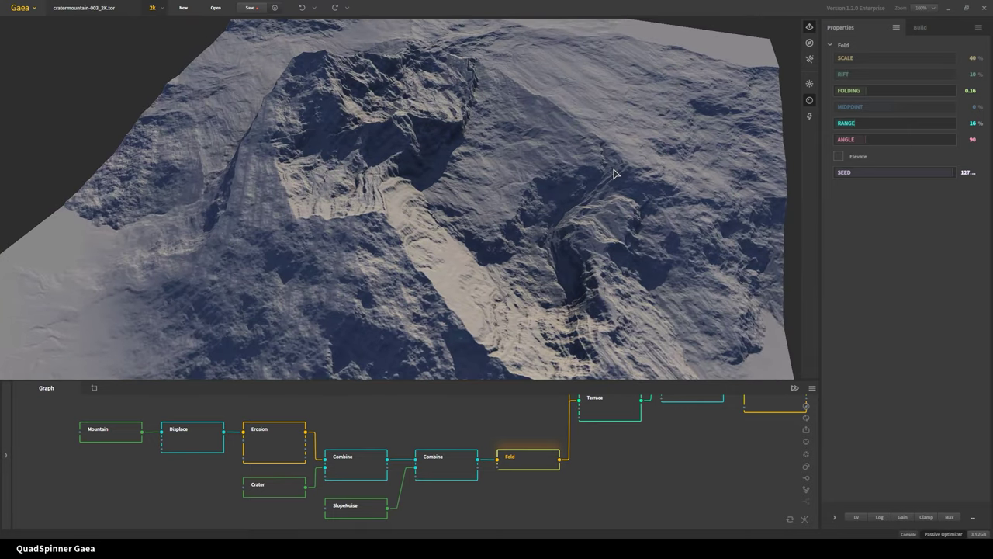
# Zoom over the crater ridge and slope, then pan the graph to reveal Terrace, Erosion, Snowfall.
pyautogui.scroll(5, 565, 199)
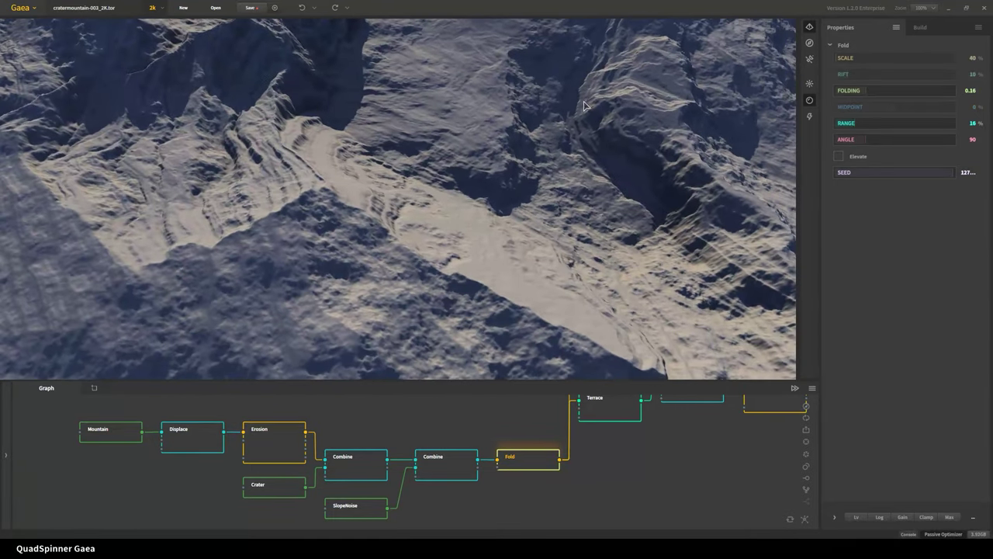
pyautogui.moveTo(583, 105); pyautogui.dragTo(547, 105)
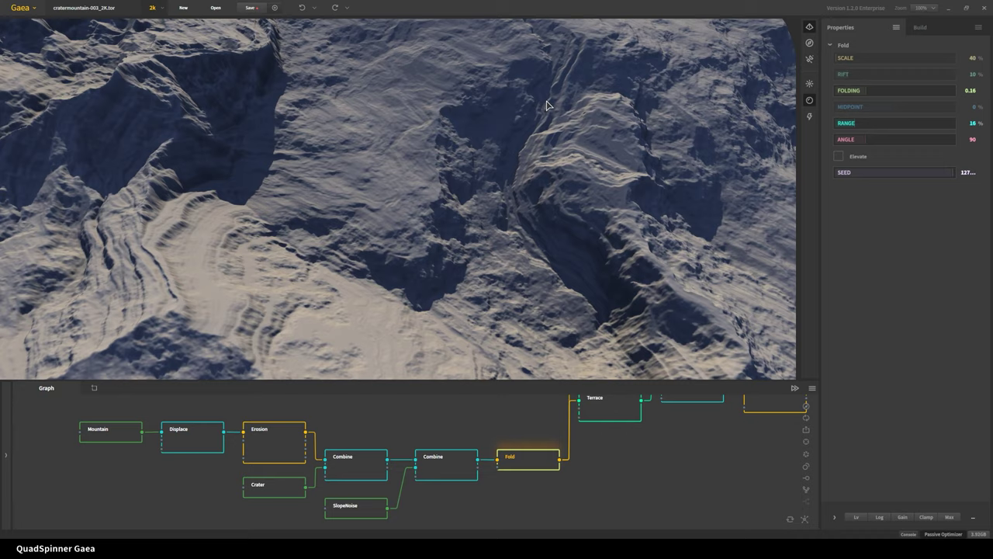
pyautogui.scroll(-10, 565, 254)
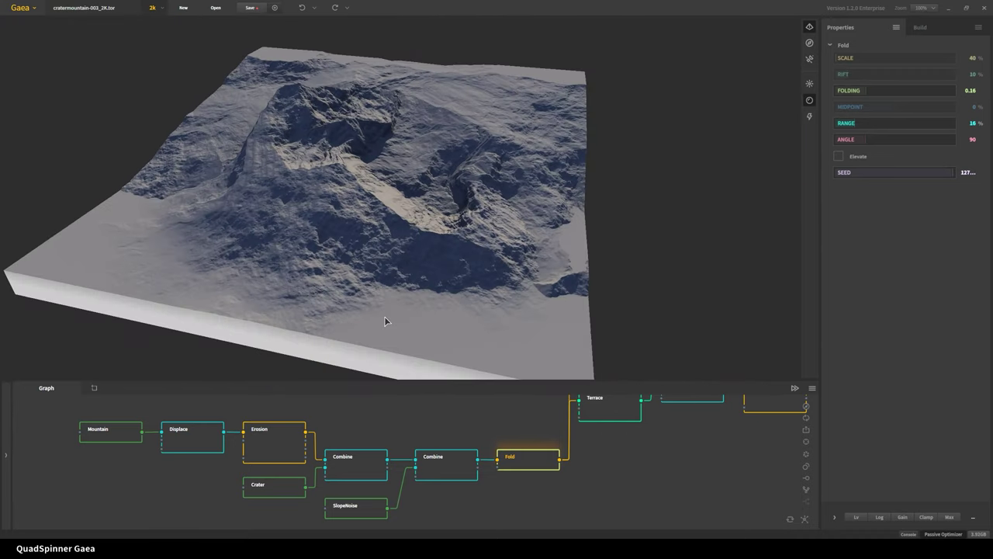
pyautogui.scroll(3, 384, 321)
pyautogui.moveTo(415, 311); pyautogui.dragTo(347, 316)
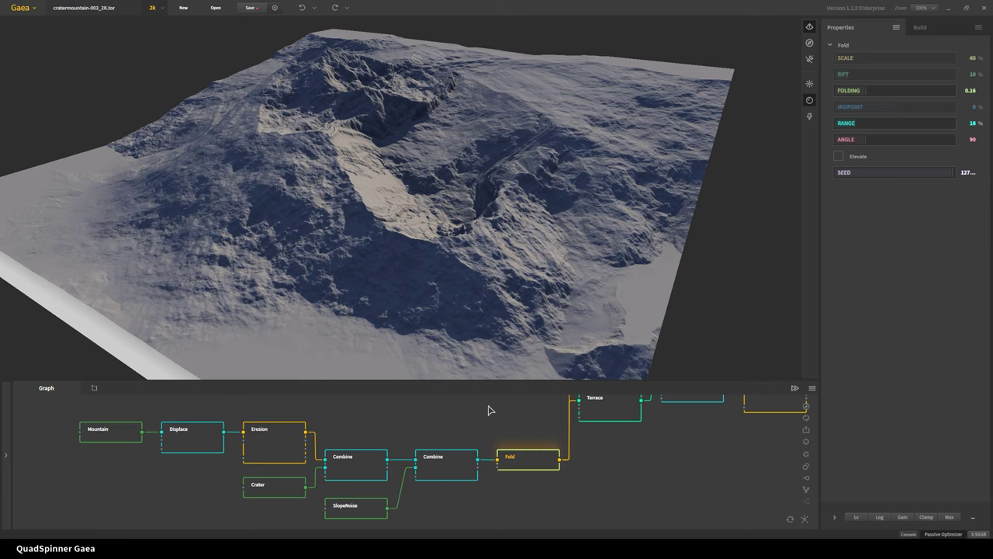
pyautogui.moveTo(492, 410); pyautogui.dragTo(371, 462, button='middle')
pyautogui.moveTo(577, 512); pyautogui.dragTo(502, 486, button='middle')
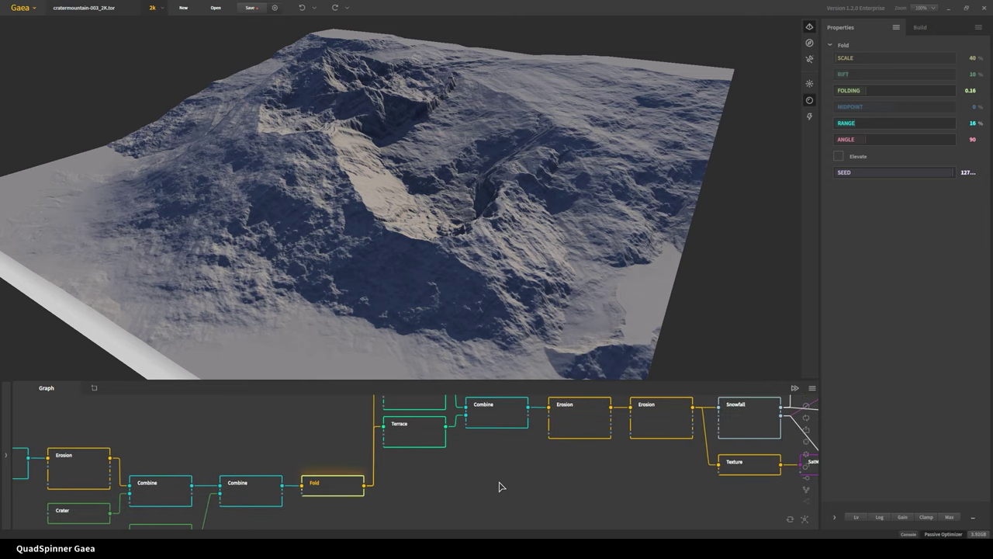
pyautogui.moveTo(428, 486); pyautogui.dragTo(408, 525, button='middle')
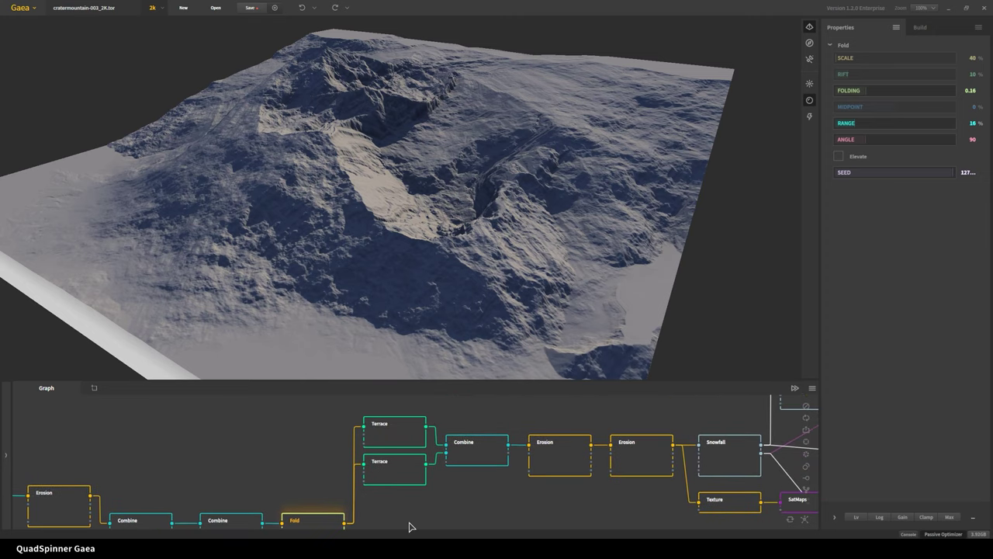
pyautogui.click(403, 433)
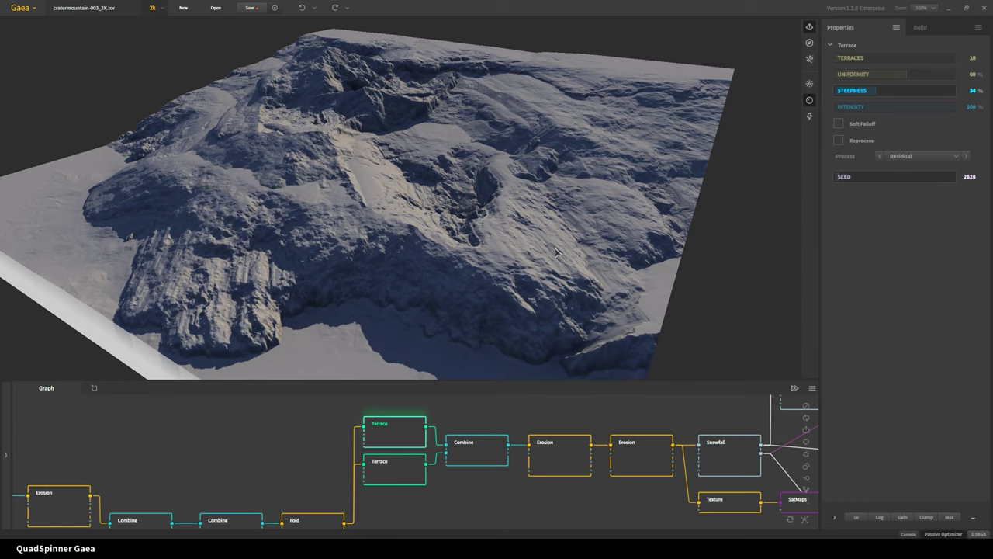
pyautogui.moveTo(289, 218); pyautogui.dragTo(310, 224)
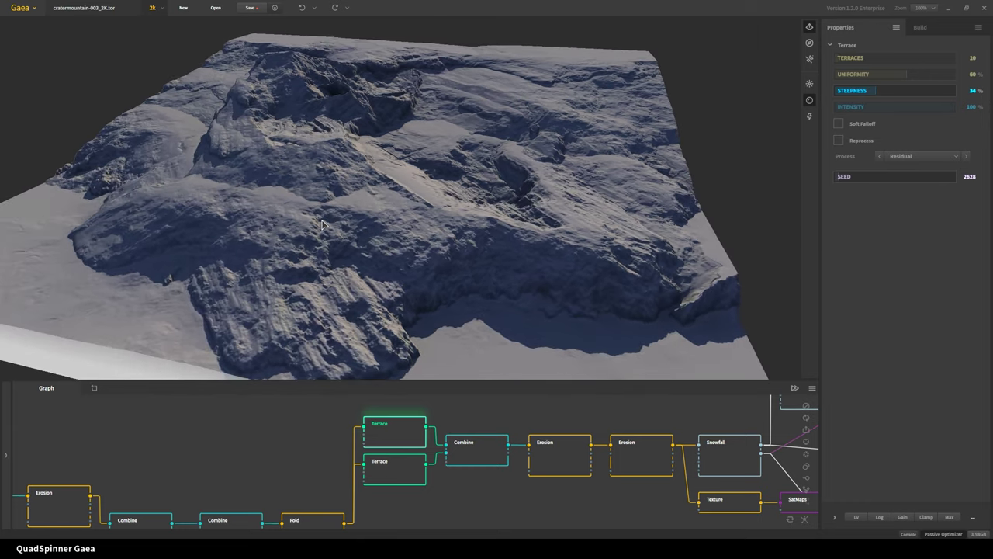
pyautogui.moveTo(323, 224); pyautogui.dragTo(318, 267)
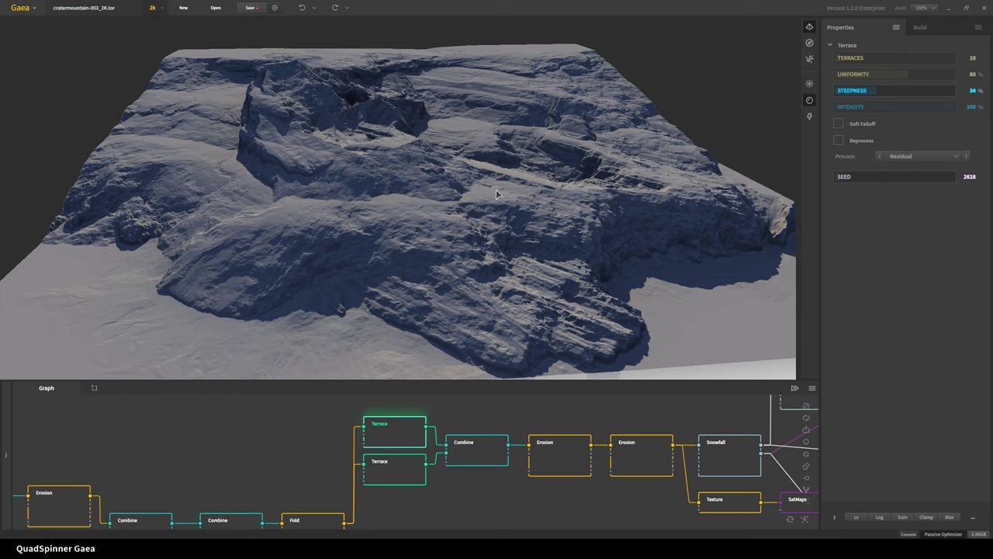
pyautogui.moveTo(434, 287); pyautogui.dragTo(352, 303)
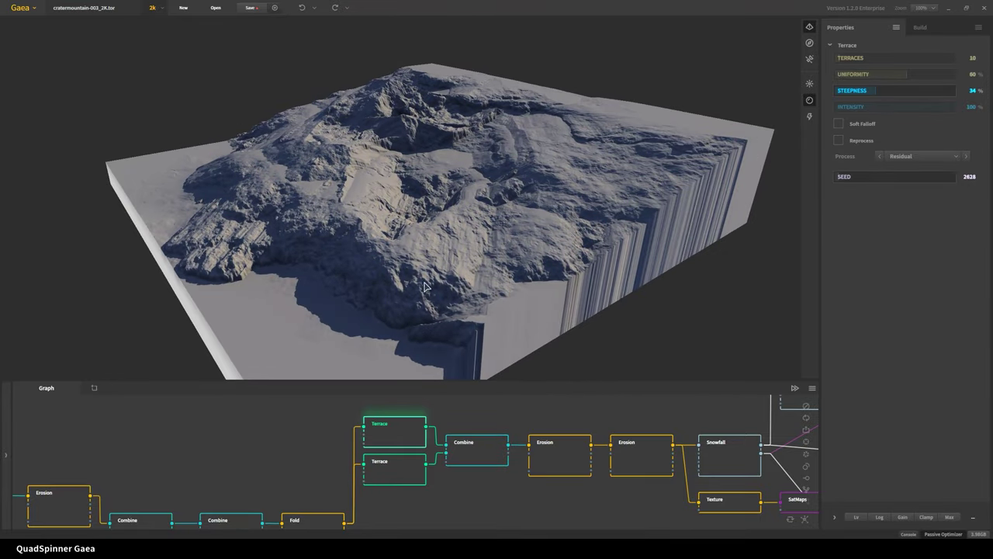
pyautogui.click(402, 461)
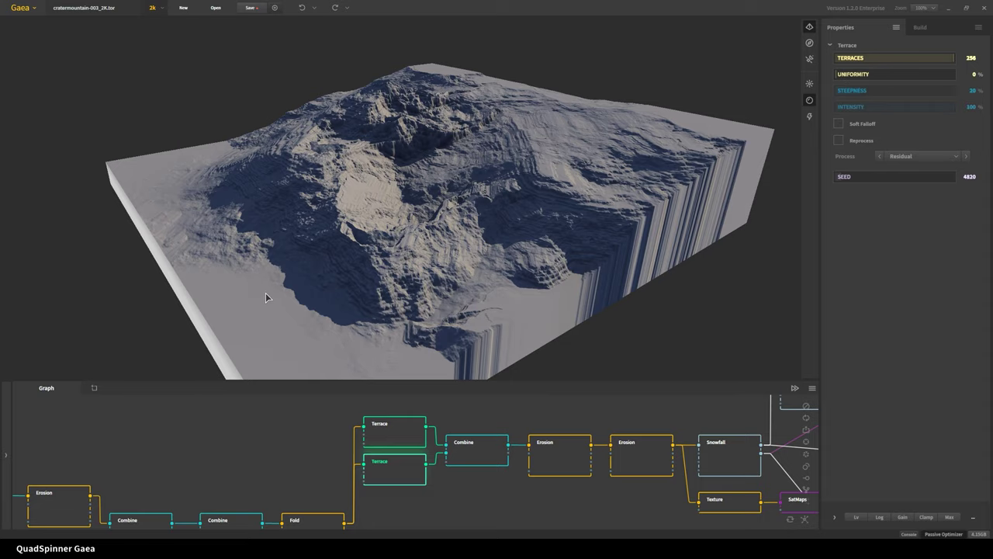
pyautogui.moveTo(265, 294); pyautogui.dragTo(380, 276)
pyautogui.scroll(5, 343, 282)
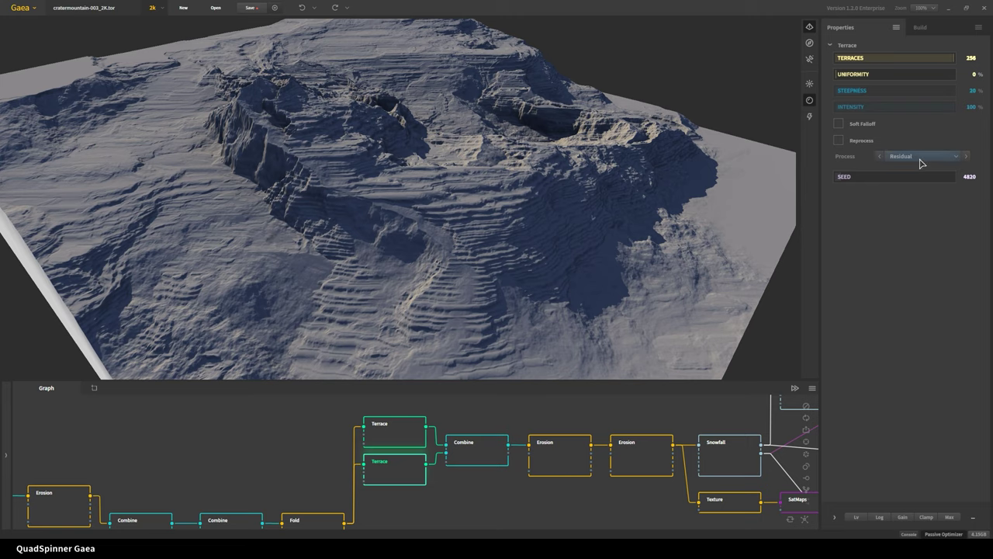
pyautogui.click(412, 436)
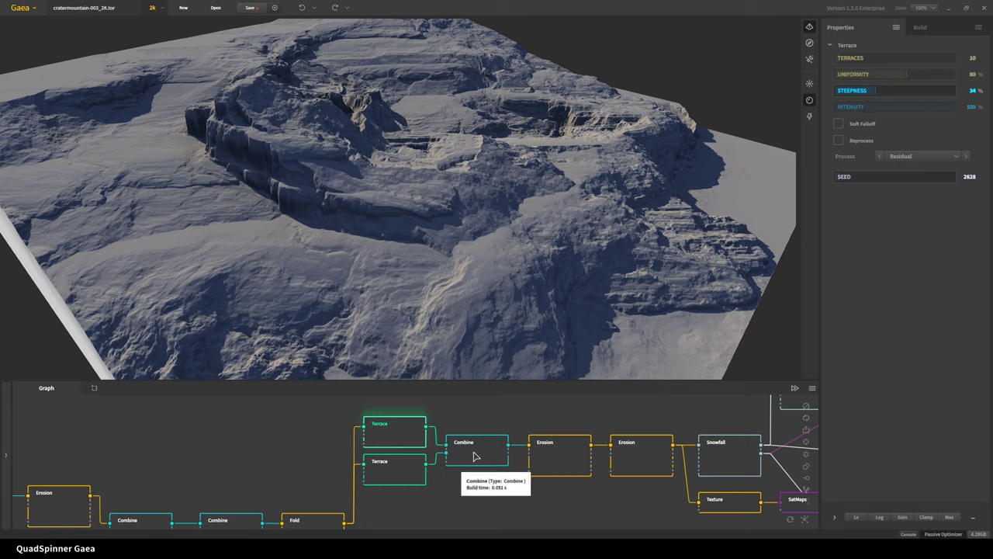
# Preview the terrace-blending Combine (Blend, 50% ratio) and orbit to inspect the banded slopes.
pyautogui.click(476, 456)
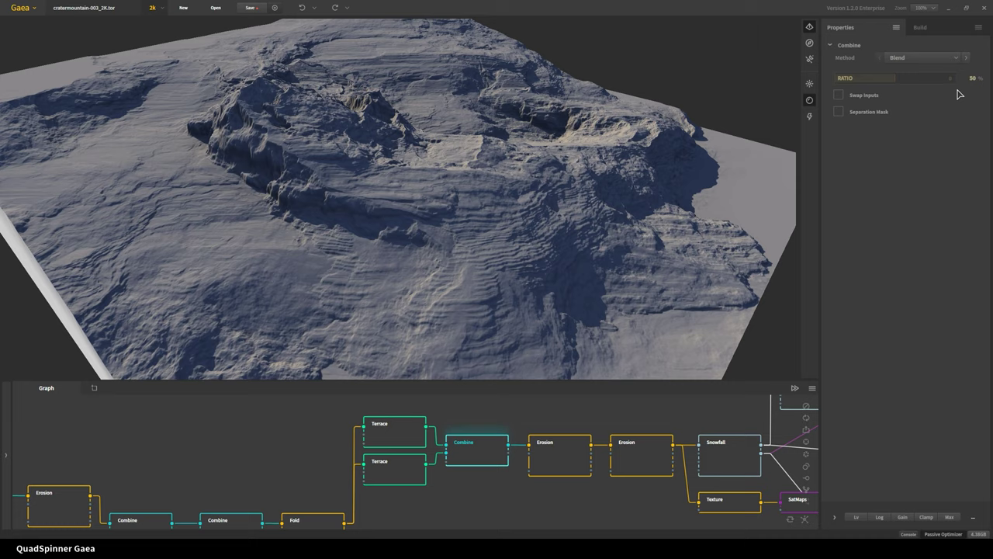
pyautogui.moveTo(474, 275); pyautogui.dragTo(402, 281)
pyautogui.moveTo(284, 312); pyautogui.dragTo(130, 186)
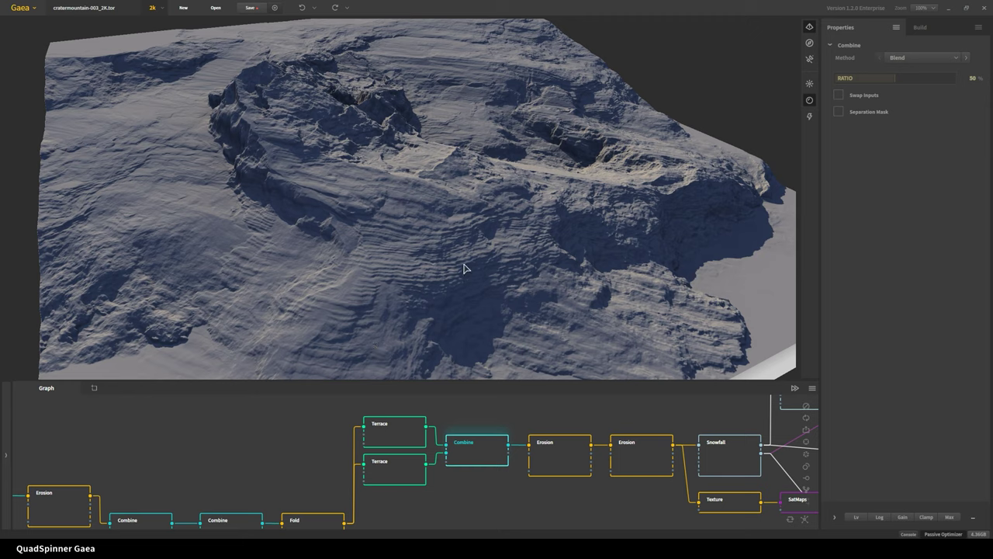
pyautogui.moveTo(495, 332); pyautogui.dragTo(454, 311)
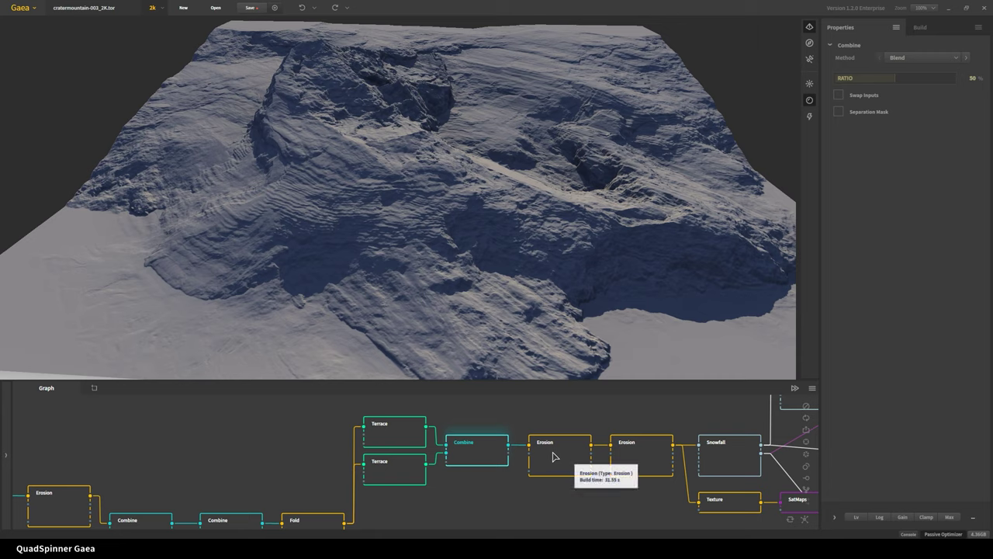
# Preview the first Erosion node (14% duration, 65% rock softness, 50% strength) from a low angle.
pyautogui.click(573, 464)
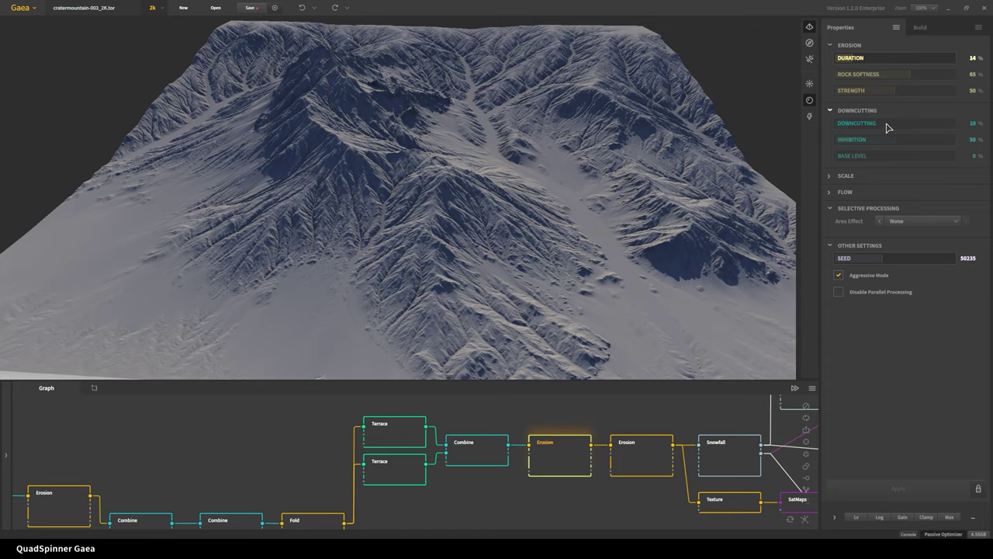
pyautogui.moveTo(519, 334); pyautogui.dragTo(585, 290)
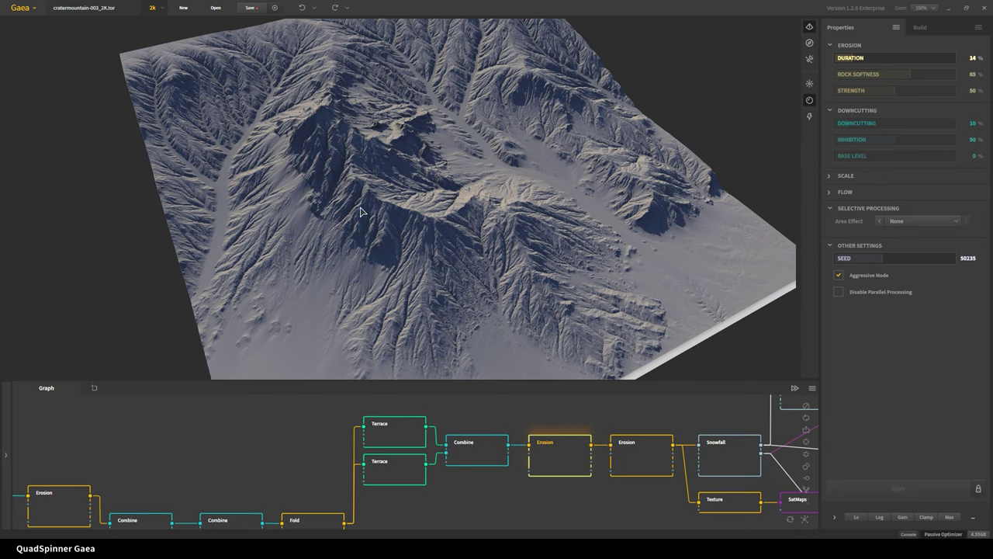
# Pan the graph back and preview the terrace Combine again, orbiting to low oblique angles.
pyautogui.moveTo(282, 497); pyautogui.dragTo(306, 471, button='middle')
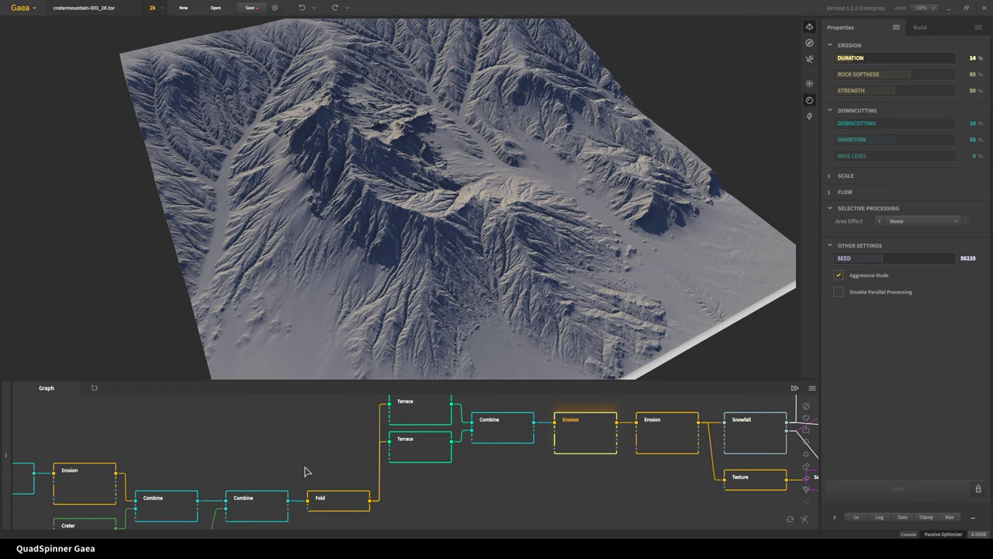
pyautogui.scroll(-1, 337, 490)
pyautogui.click(466, 433)
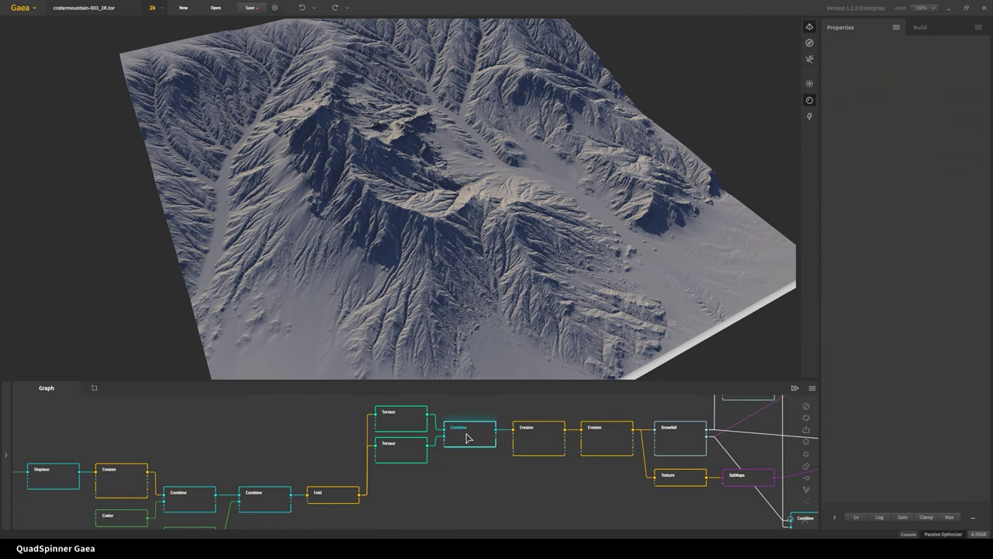
pyautogui.moveTo(521, 267); pyautogui.dragTo(450, 304)
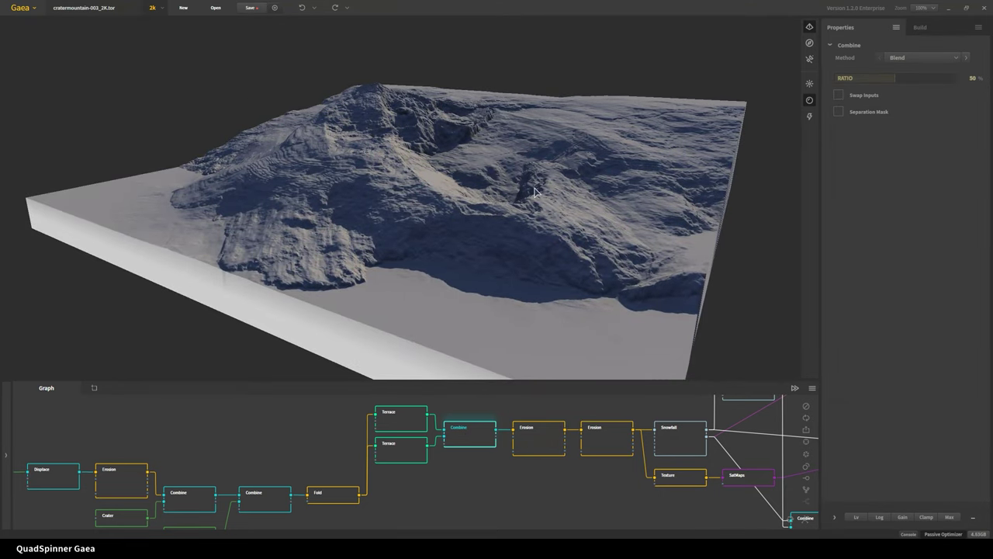
pyautogui.moveTo(264, 223); pyautogui.dragTo(427, 109)
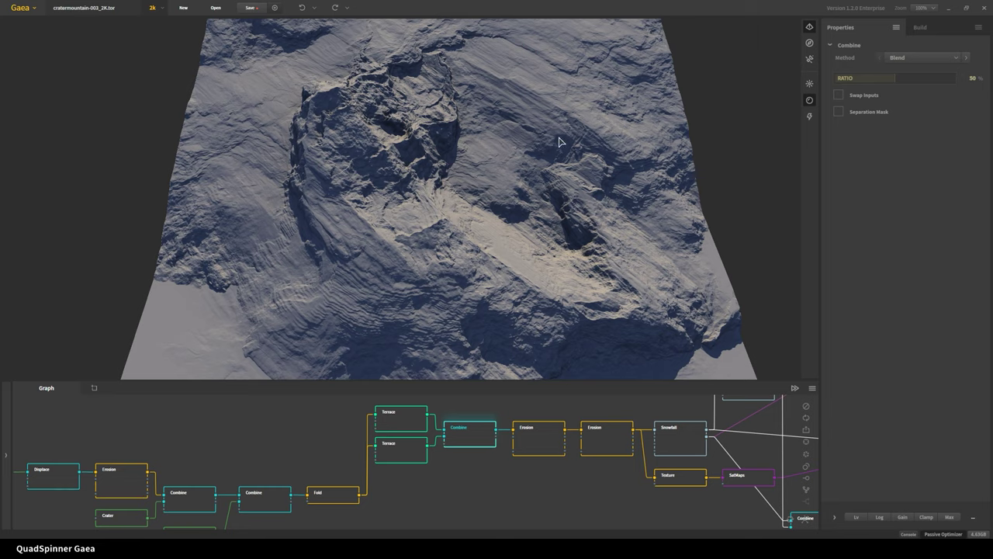
pyautogui.moveTo(510, 160); pyautogui.dragTo(554, 203)
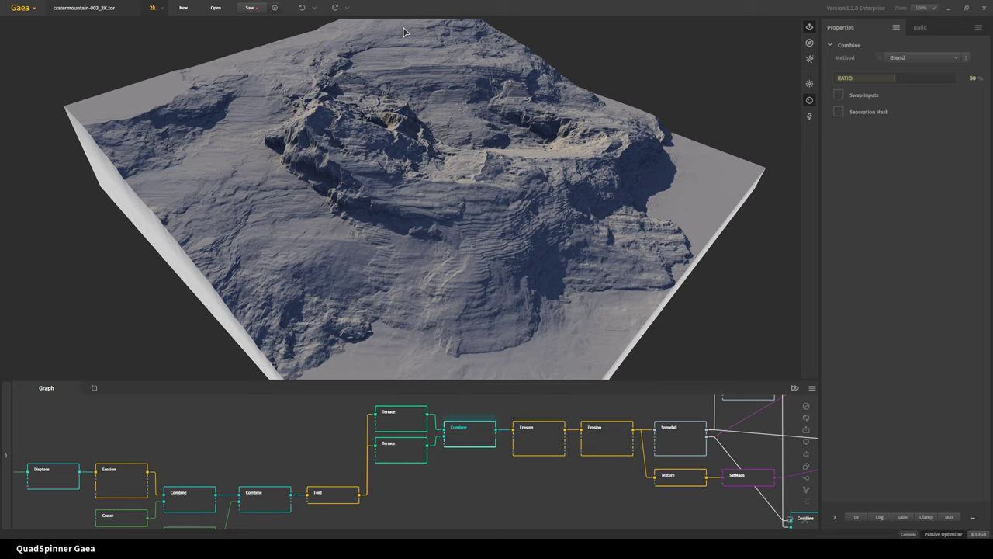
pyautogui.moveTo(544, 260); pyautogui.dragTo(432, 278)
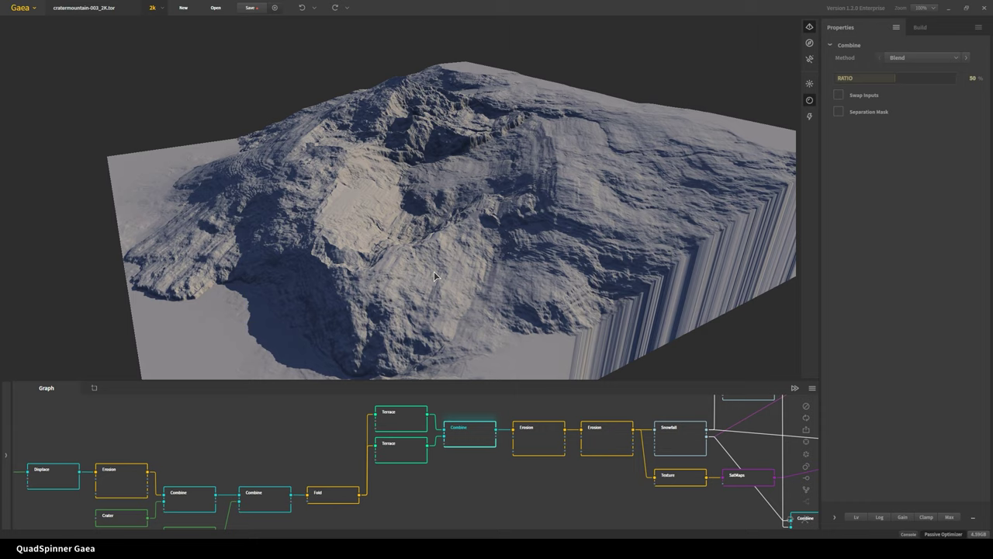
# Preview the first Erosion node again, viewing it from overhead and then a low oblique angle.
pyautogui.click(532, 440)
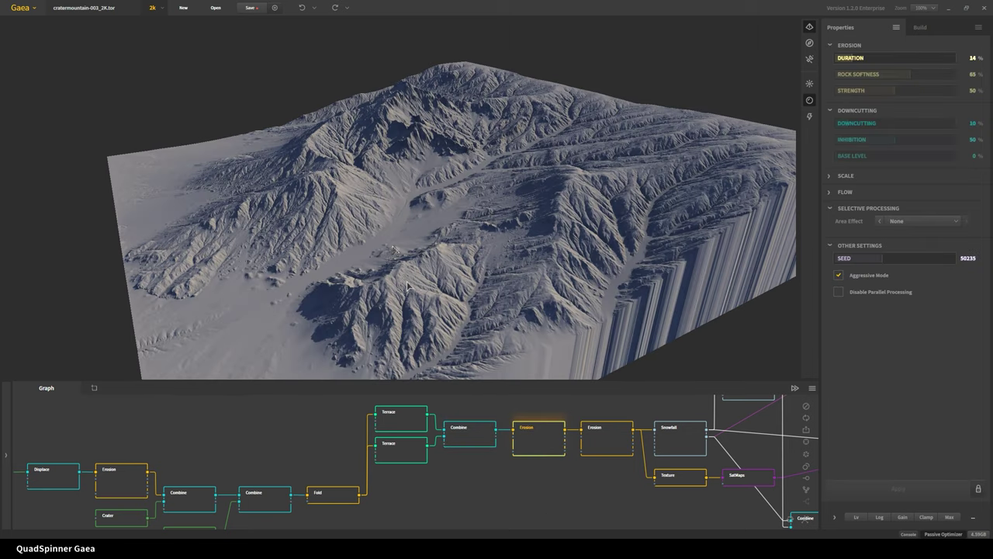
pyautogui.scroll(2, 376, 255)
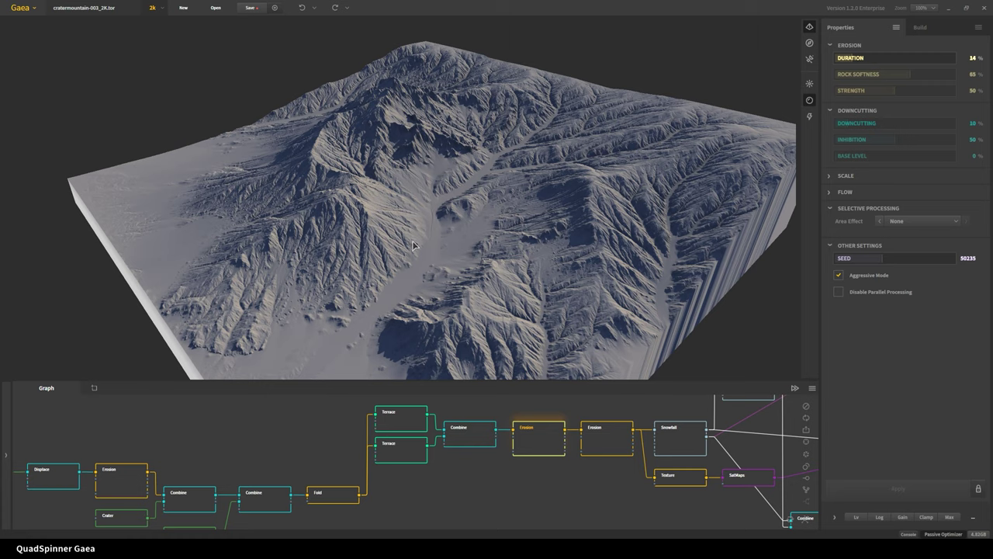
pyautogui.moveTo(392, 235); pyautogui.dragTo(440, 186)
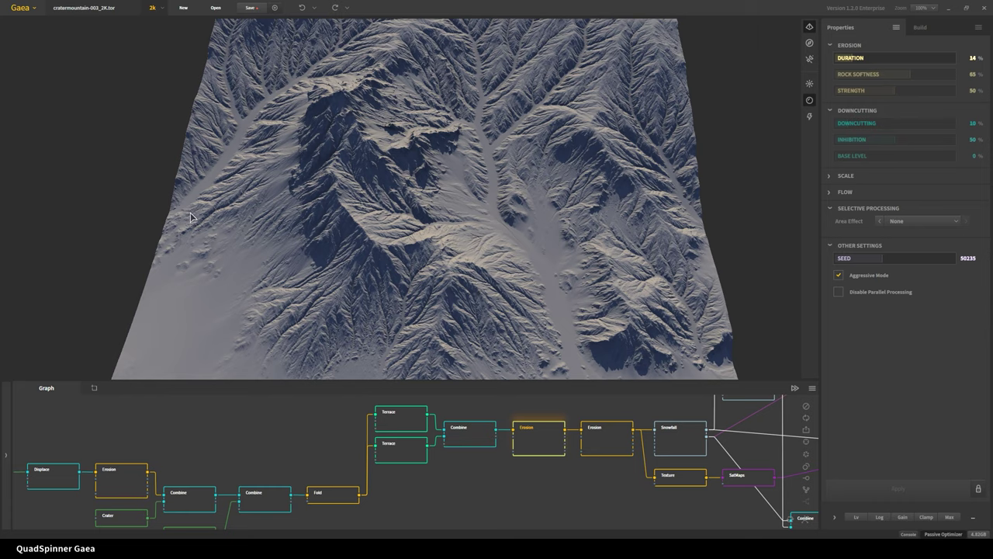
pyautogui.moveTo(346, 93); pyautogui.dragTo(464, 303)
# Zoom in closely on the branching gullies and orbit up to a more top-down view.
pyautogui.scroll(6, 461, 284)
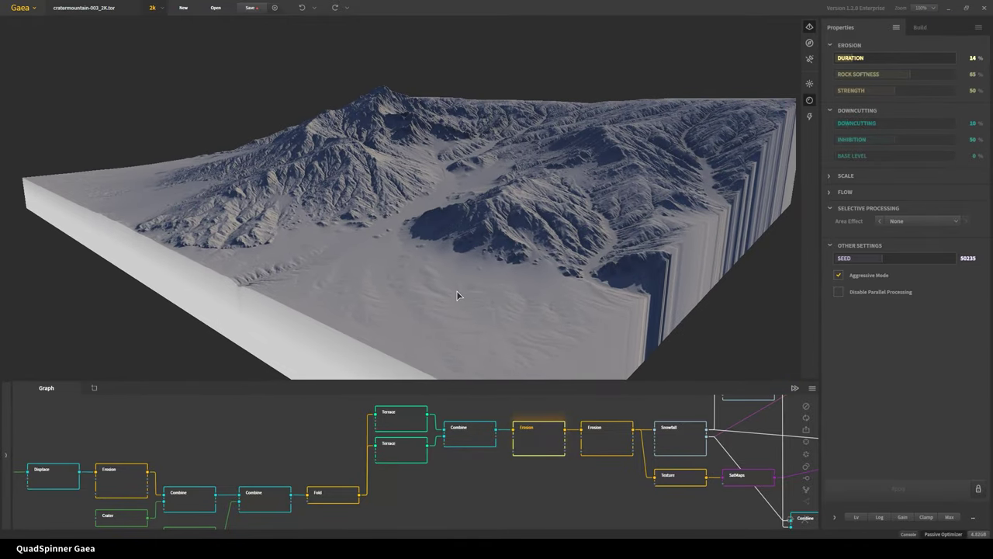
pyautogui.scroll(3, 454, 298)
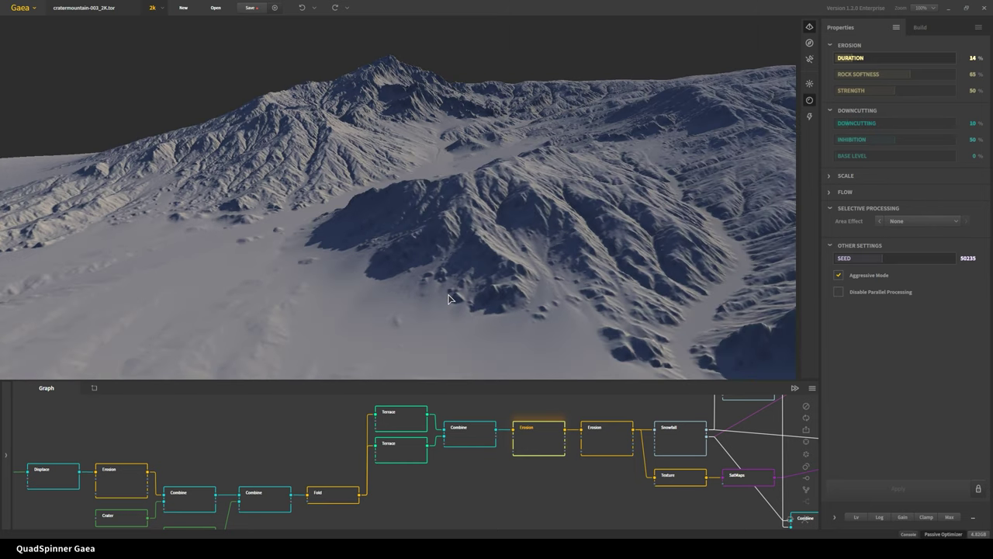
pyautogui.scroll(2, 457, 249)
pyautogui.scroll(-3, 457, 249)
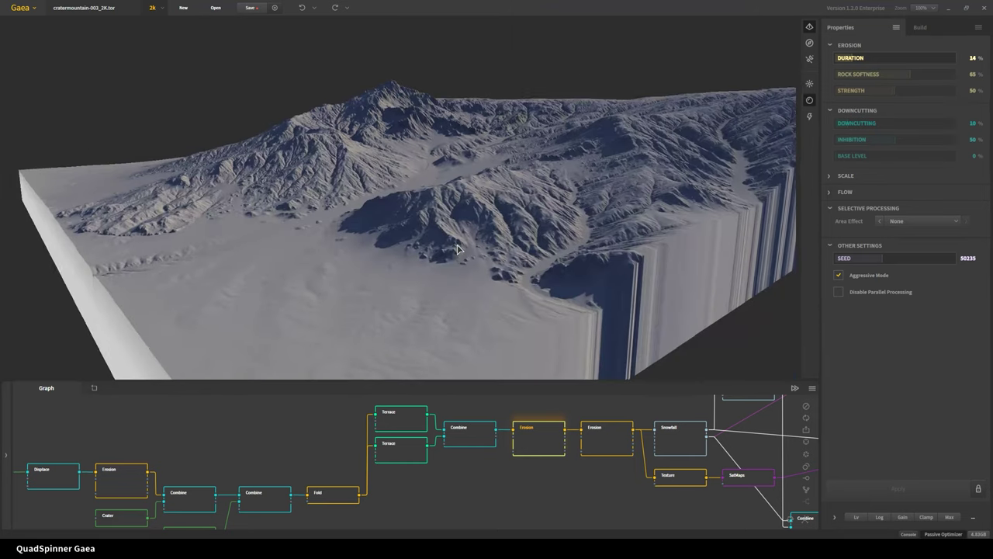
pyautogui.scroll(1, 452, 265)
pyautogui.scroll(3, 408, 276)
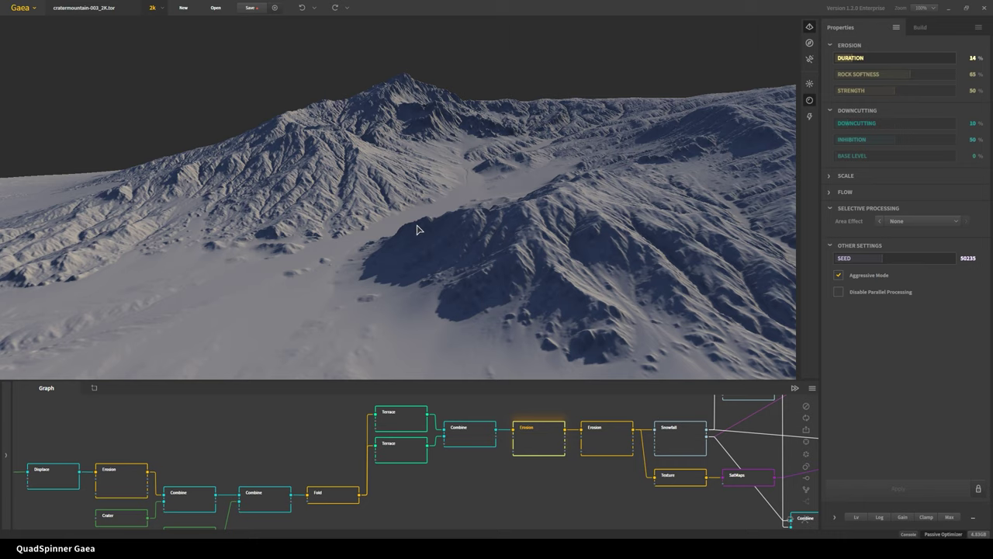
pyautogui.scroll(5, 417, 224)
pyautogui.moveTo(417, 224); pyautogui.dragTo(461, 293)
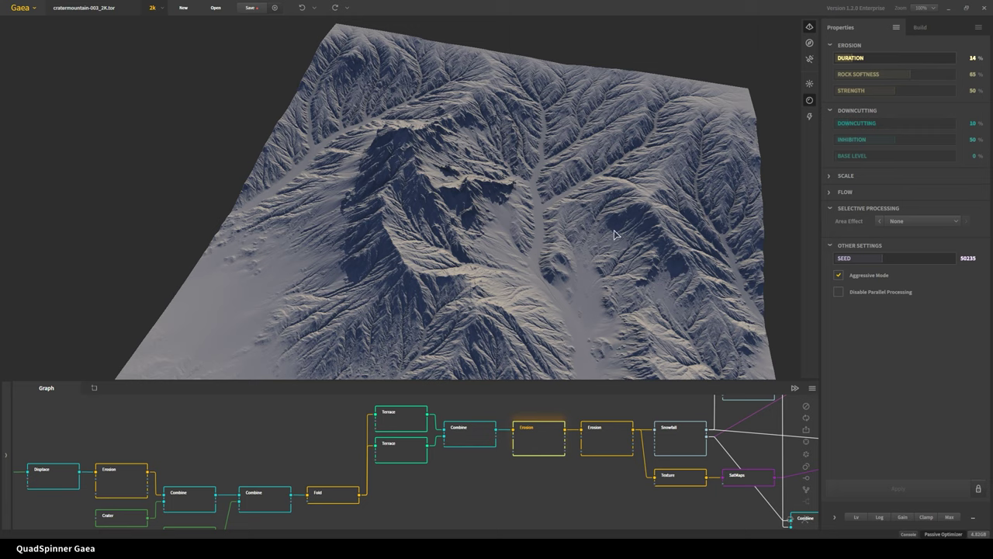
# Select the second Erosion node to show its 100% downcutting and 89% slope bias result.
pyautogui.click(622, 449)
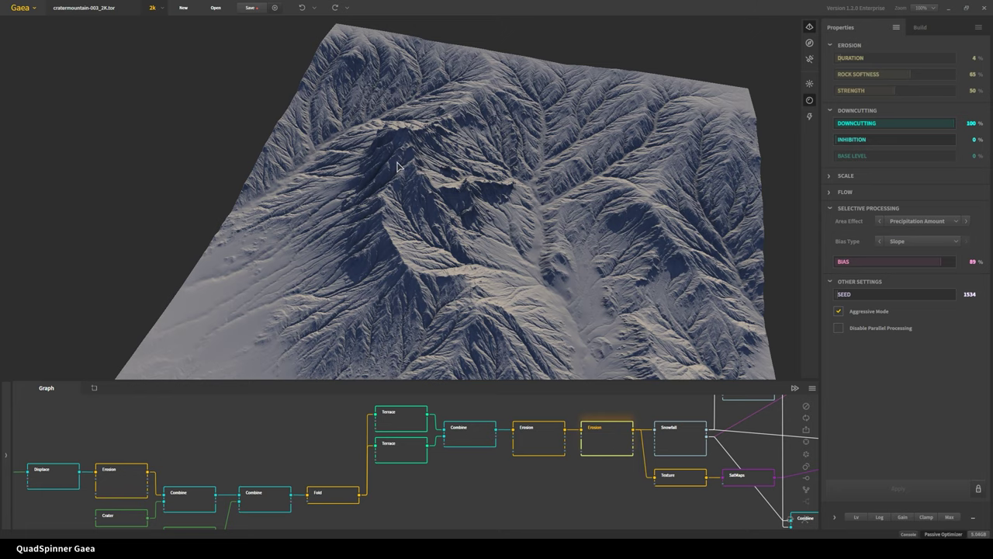
pyautogui.moveTo(455, 284); pyautogui.dragTo(370, 311)
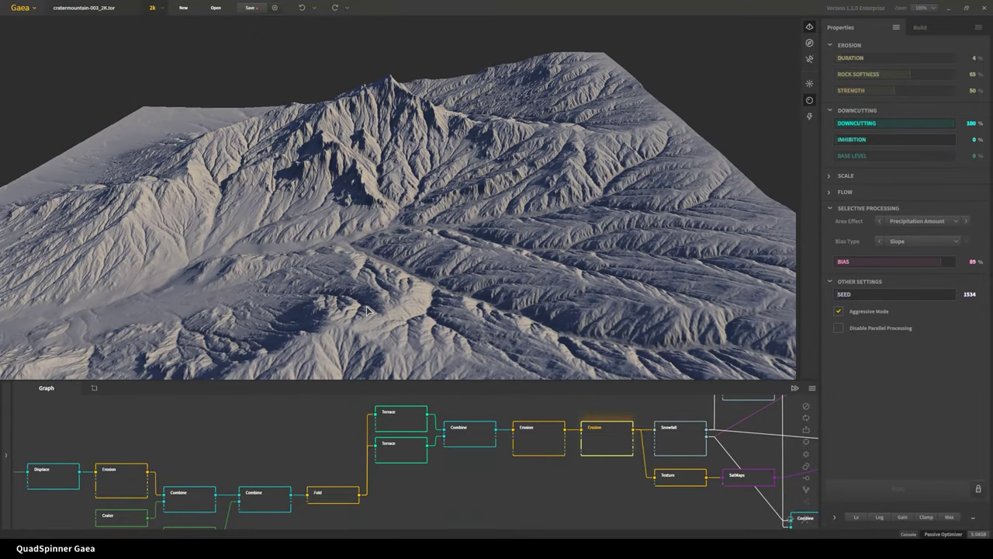
pyautogui.click(526, 452)
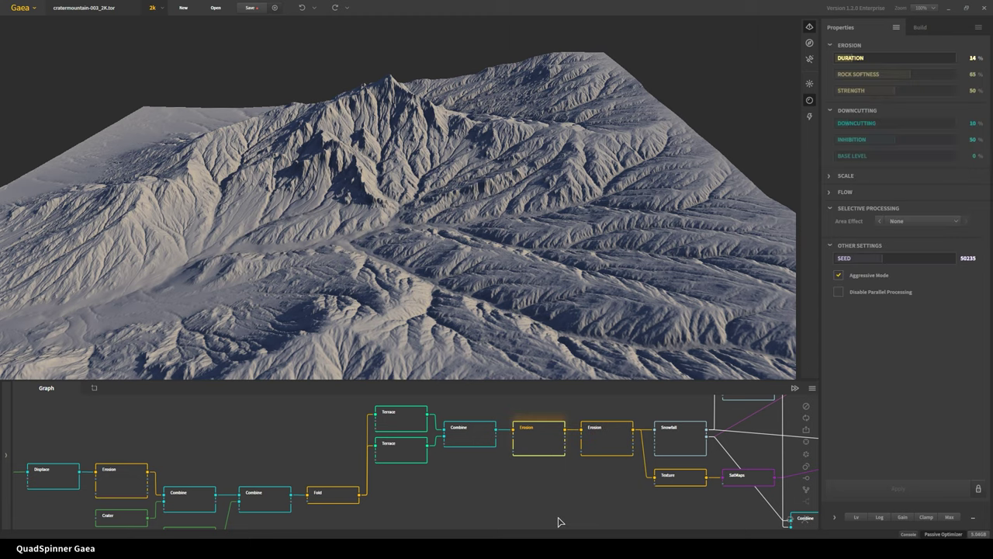
pyautogui.click(605, 439)
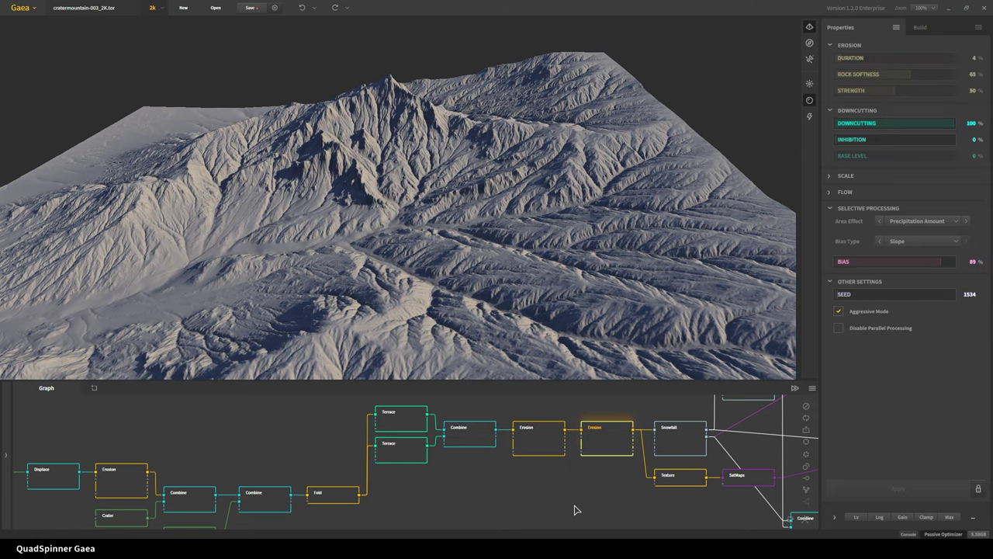
pyautogui.moveTo(305, 320); pyautogui.dragTo(536, 61)
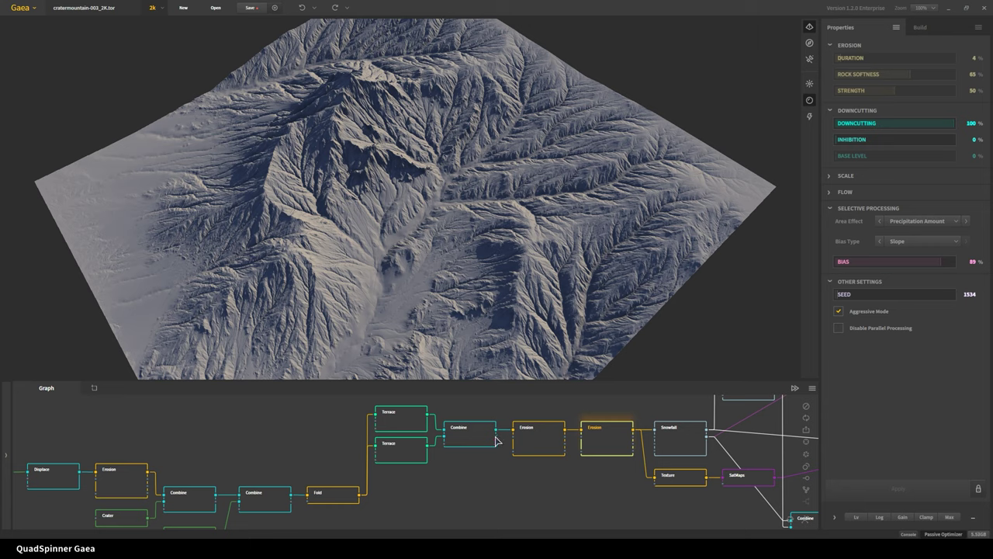
pyautogui.click(531, 445)
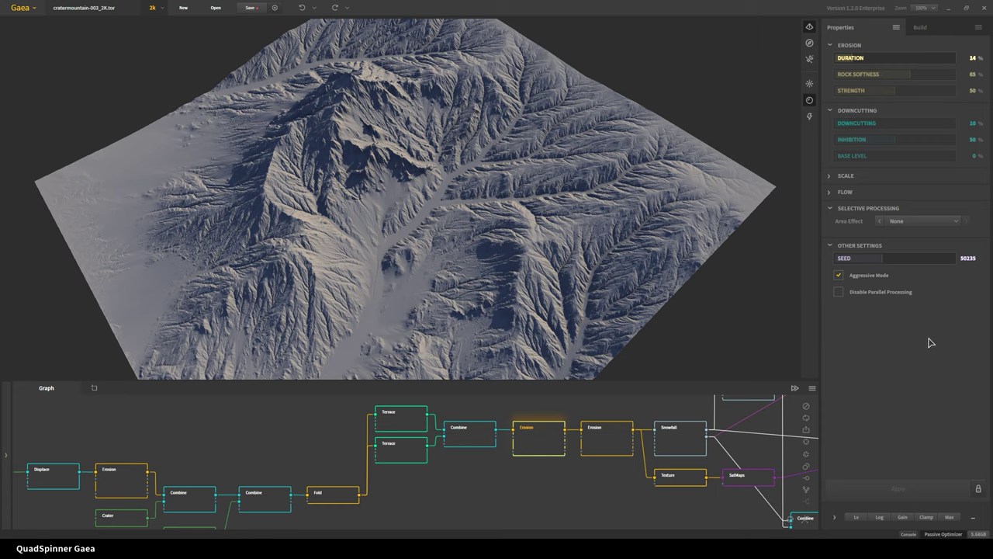
pyautogui.click(610, 443)
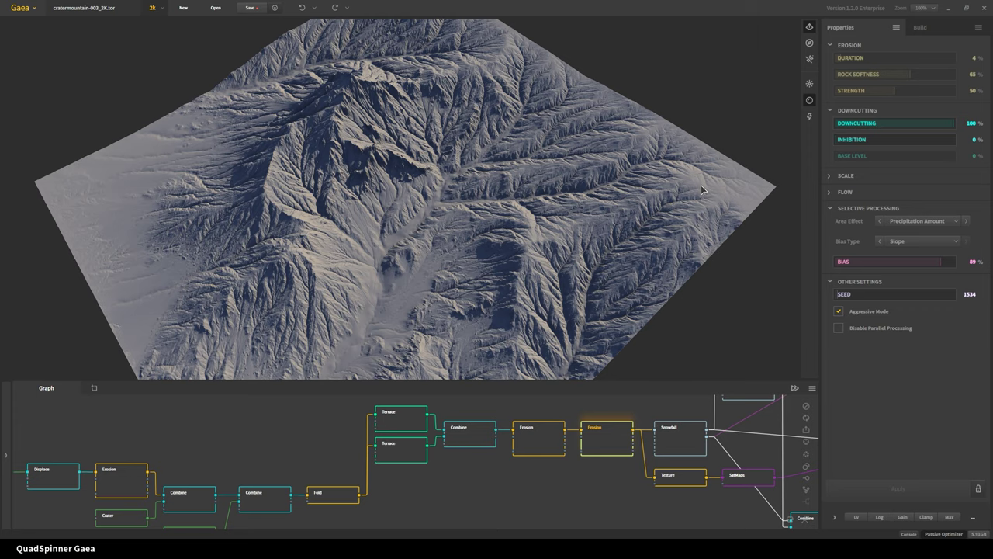
pyautogui.moveTo(701, 184); pyautogui.dragTo(452, 269)
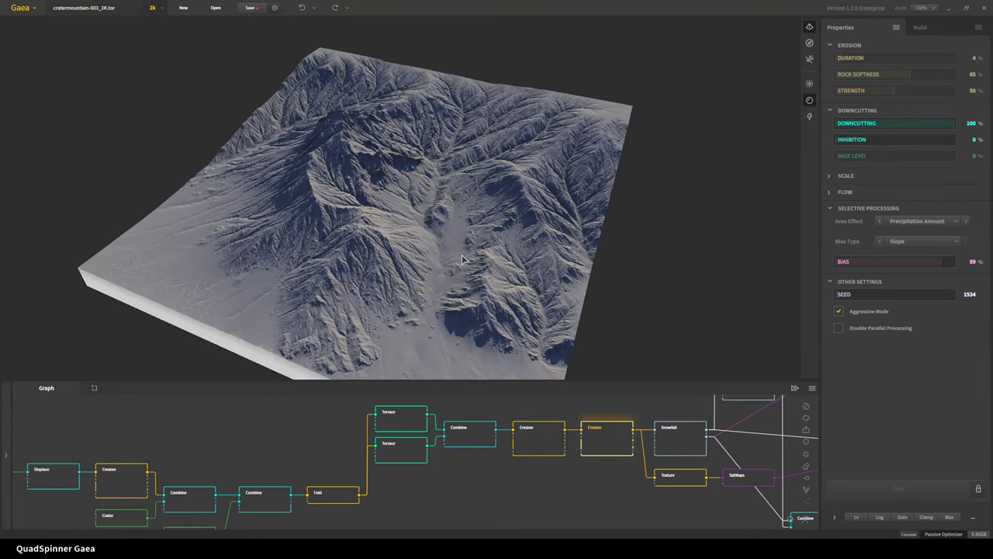
pyautogui.moveTo(466, 260); pyautogui.dragTo(462, 287)
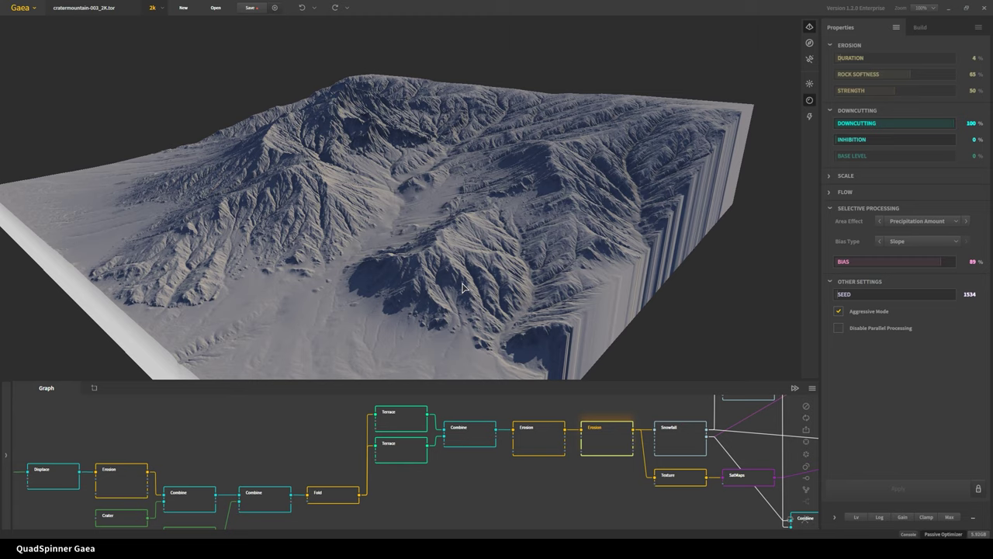
# Preview the Snowfall node, tilt the 3D view closer, and add a 2D map beside it.
pyautogui.click(693, 450)
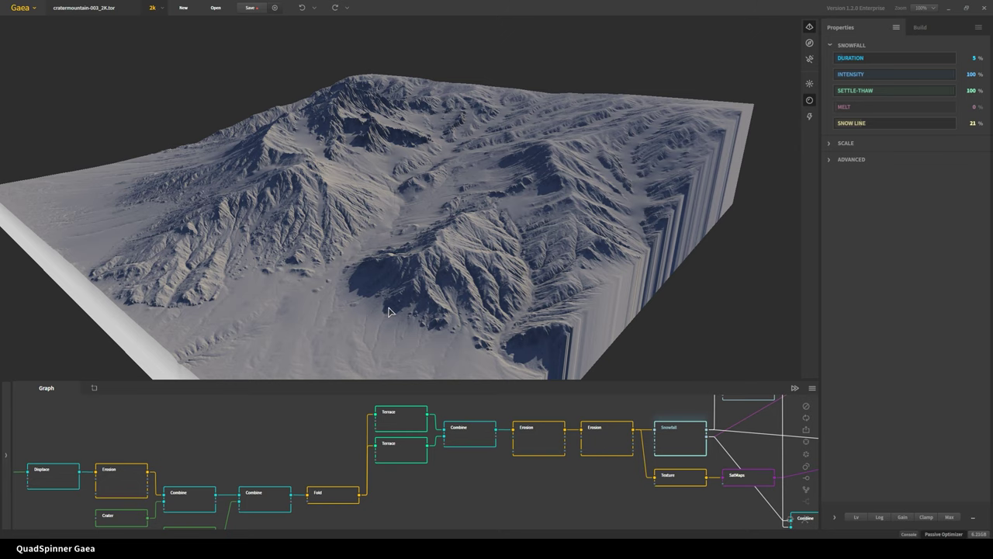
pyautogui.moveTo(380, 309); pyautogui.dragTo(396, 269)
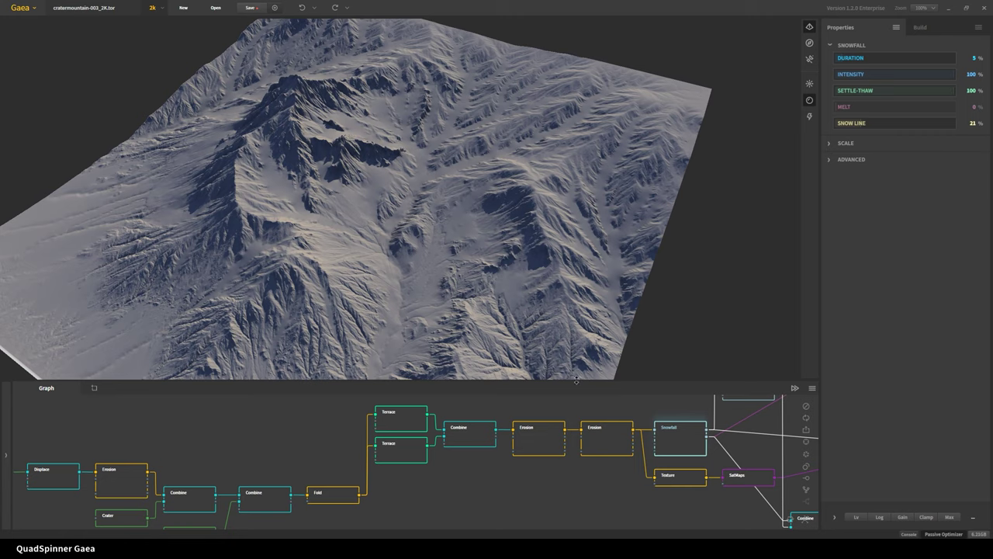
pyautogui.click(808, 62)
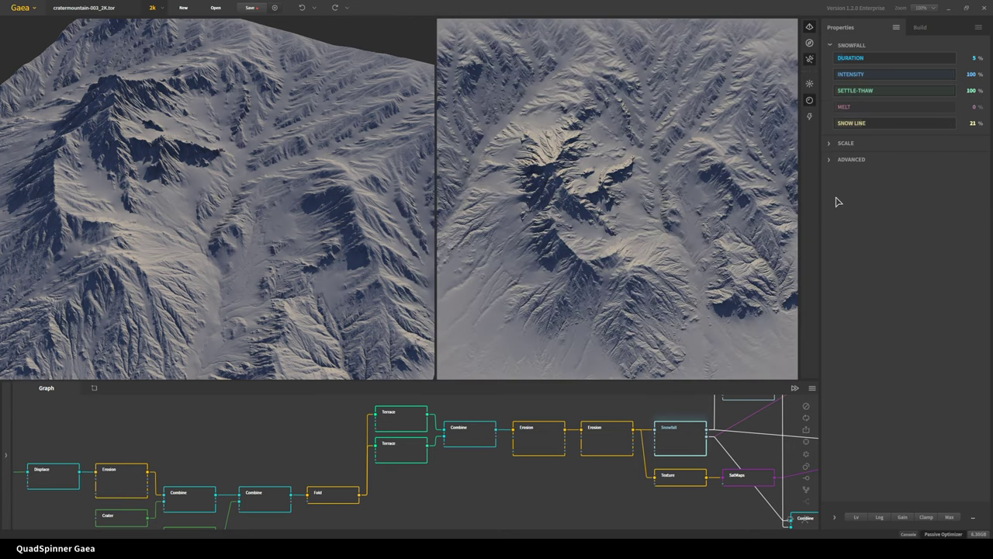
# Show the Snowfall Snow port as a red overlay, then orbit and zoom in on the terrain.
pyautogui.rightClick(698, 165)
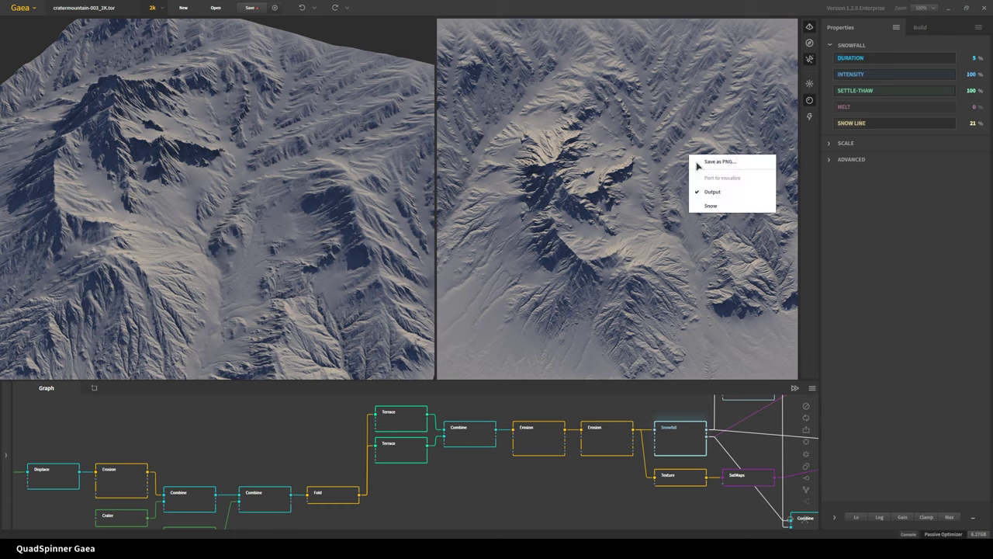
pyautogui.click(721, 209)
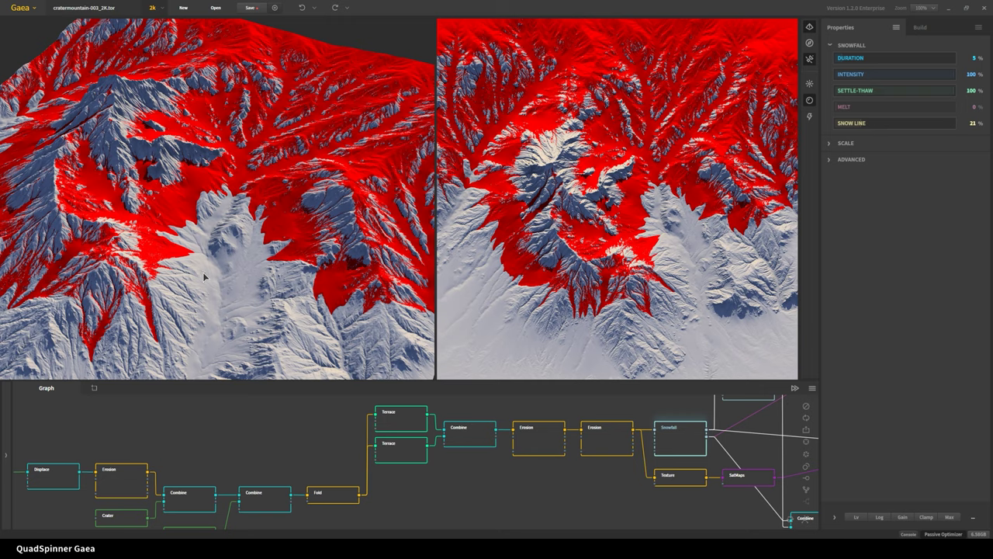
pyautogui.moveTo(204, 275); pyautogui.dragTo(268, 324)
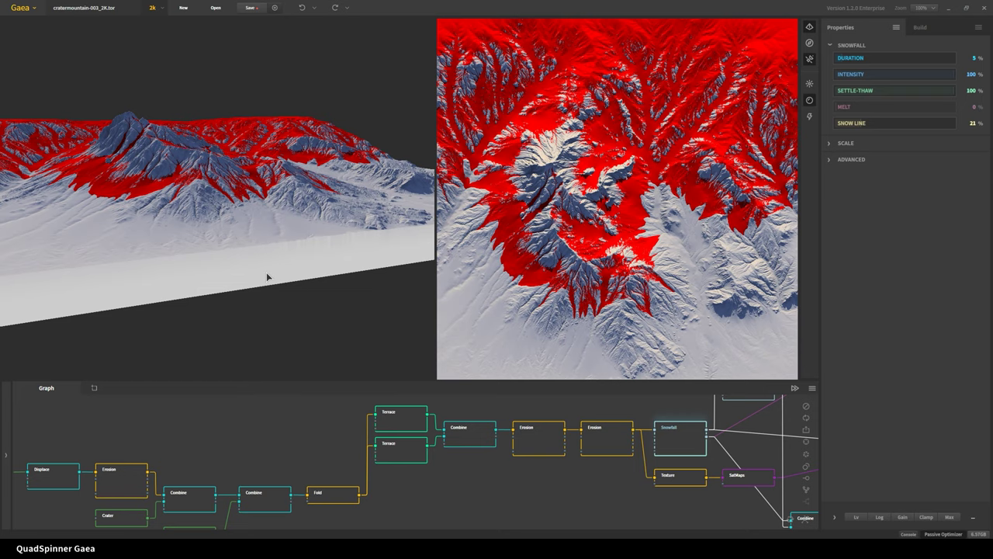
pyautogui.moveTo(266, 277); pyautogui.dragTo(222, 252)
pyautogui.scroll(3, 206, 246)
pyautogui.scroll(3, 208, 248)
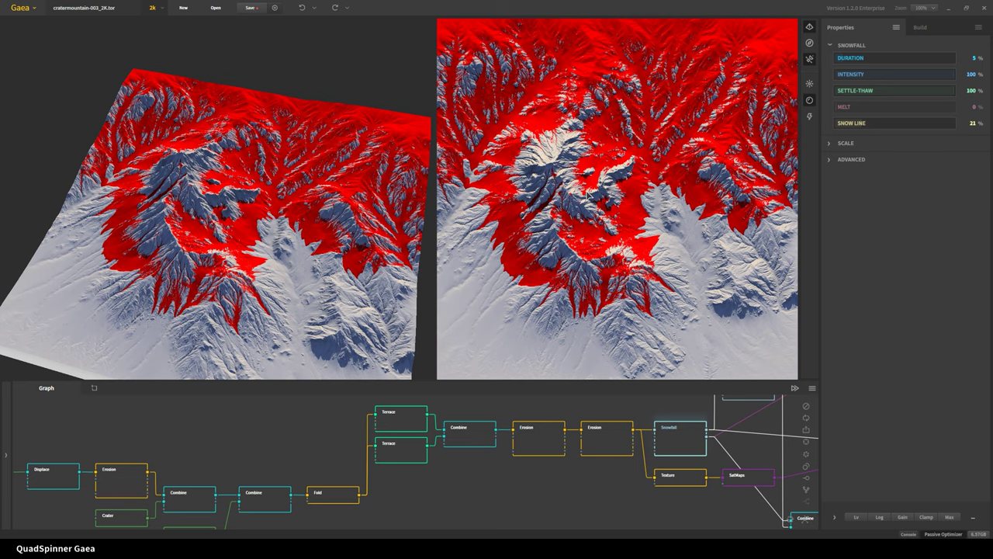
pyautogui.scroll(2, 584, 204)
# Expand the Snowfall SCALE and ADVANCED sections and pan the graph to the Alluvium and Mixer nodes.
pyautogui.click(871, 145)
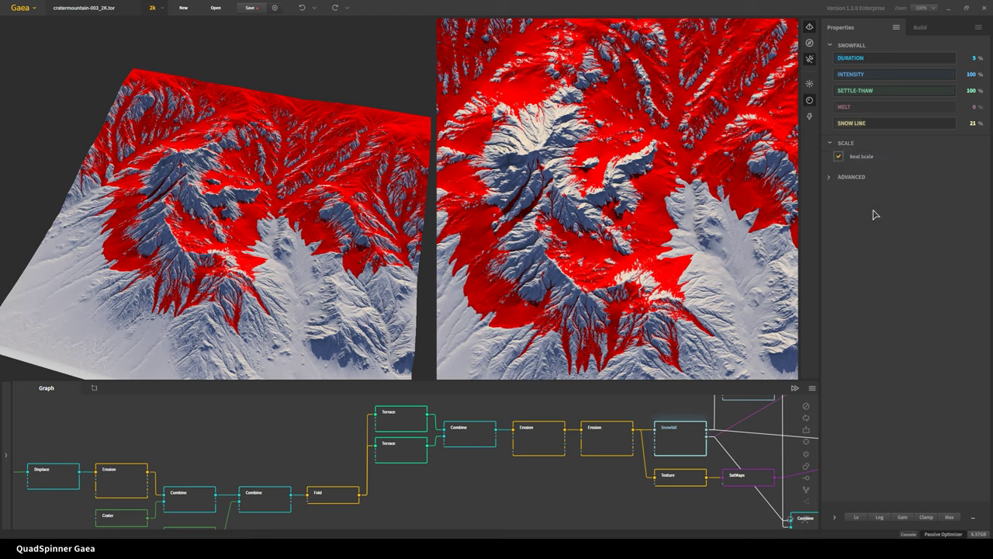
pyautogui.click(869, 178)
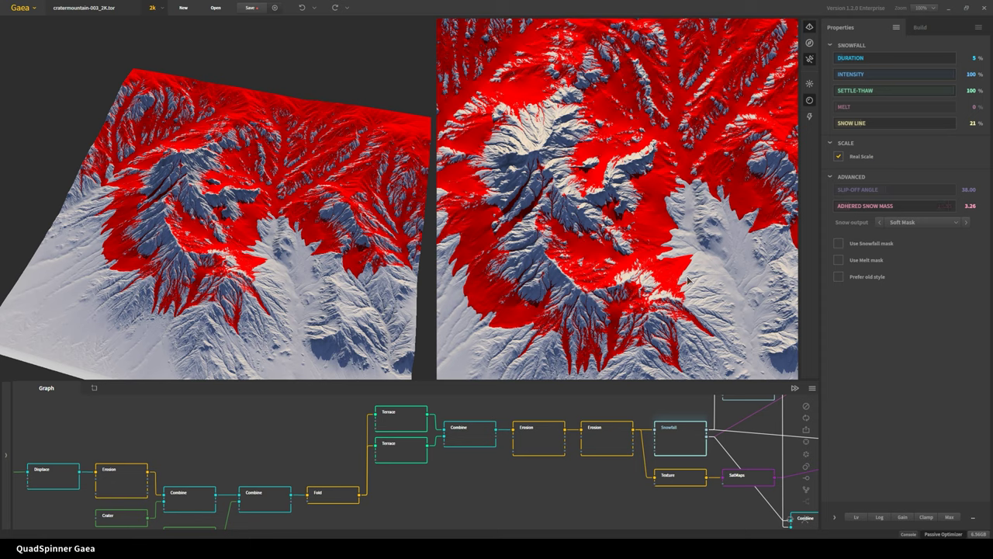
pyautogui.moveTo(669, 435); pyautogui.dragTo(451, 468, button='middle')
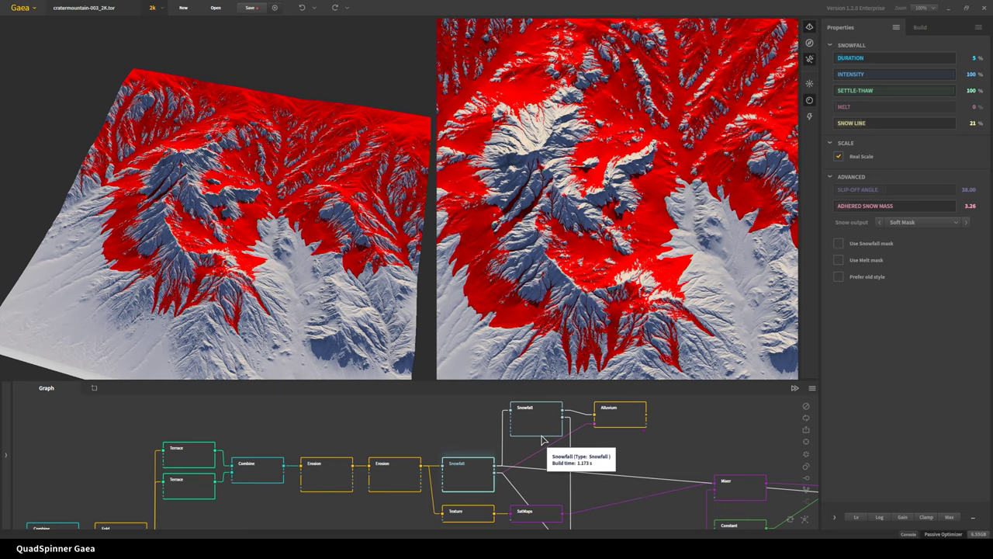
# Preview the second Snowfall's Snow coverage with ADVANCED expanded, then show the Combine node's merged mask.
pyautogui.click(660, 493)
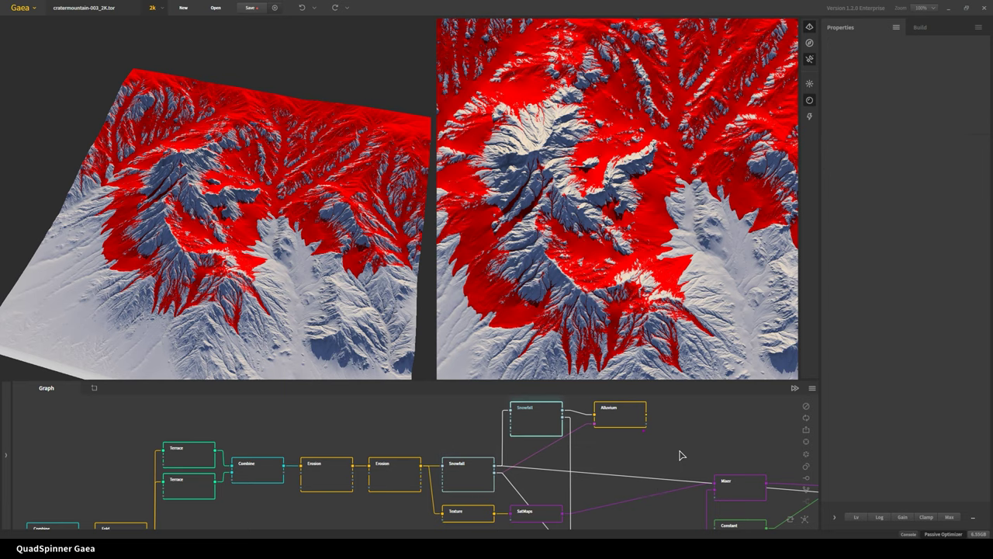
pyautogui.rightClick(699, 117)
pyautogui.click(718, 162)
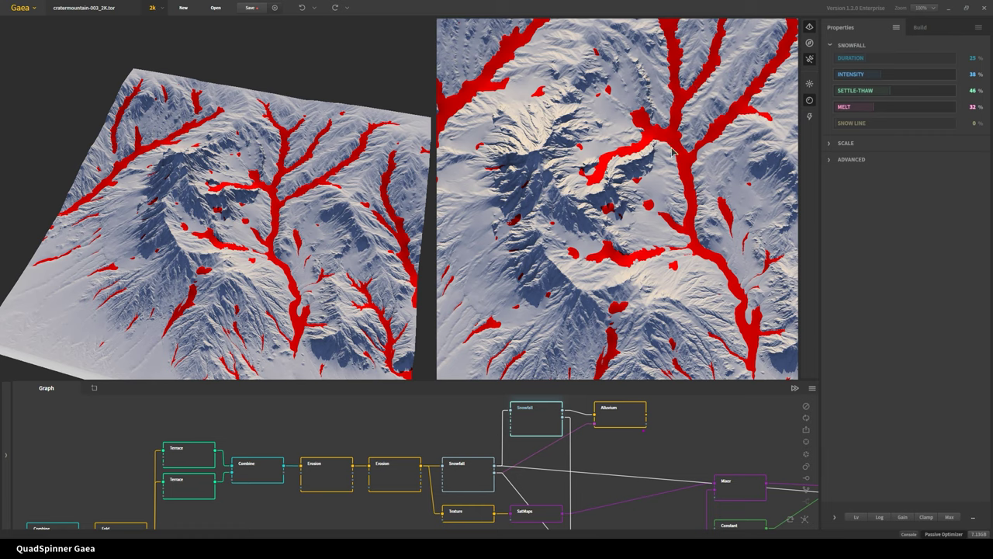
pyautogui.click(861, 162)
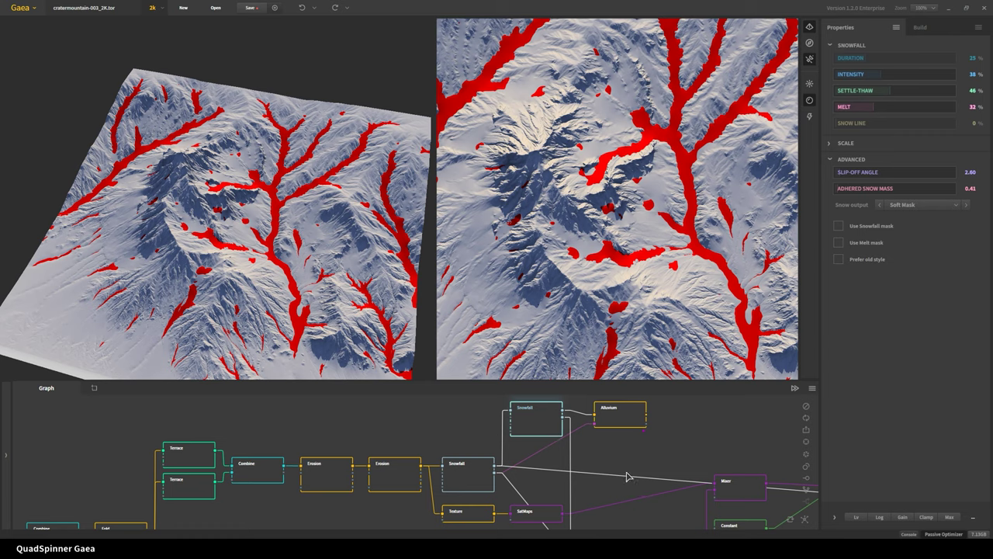
pyautogui.moveTo(586, 494); pyautogui.dragTo(525, 461, button='middle')
pyautogui.click(533, 463)
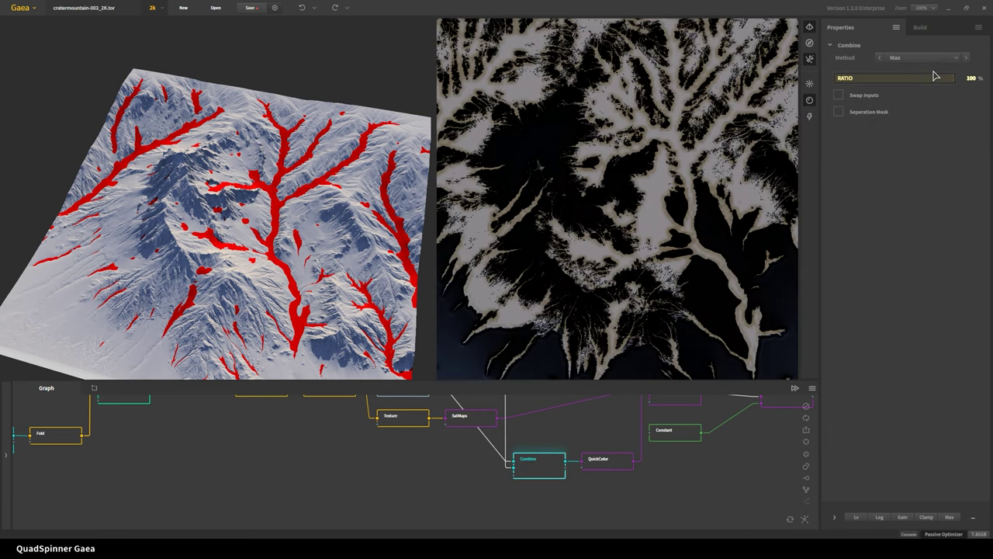
# Preview the QuickColor node's white-on-black snow mask and pan the graph toward the Vegetation node.
pyautogui.click(610, 466)
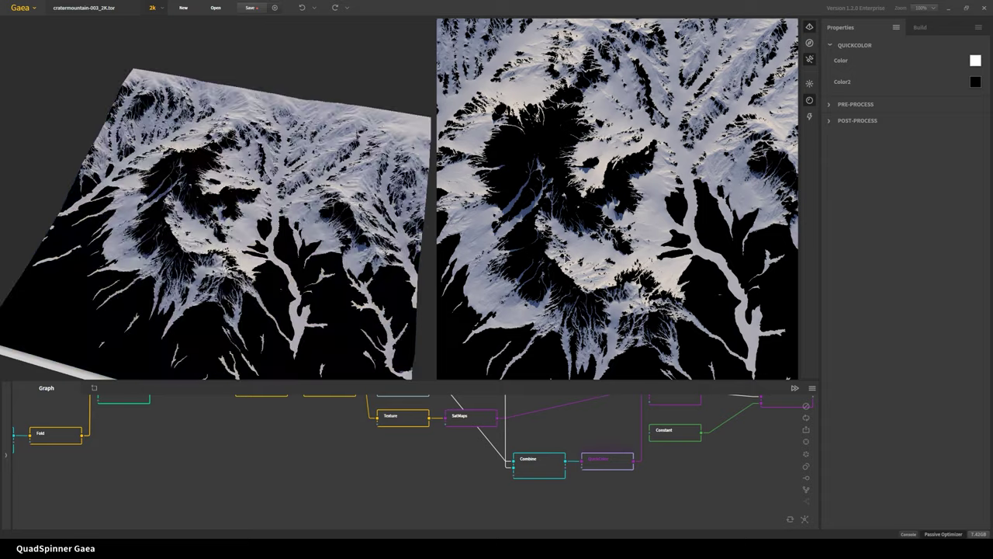
pyautogui.moveTo(222, 283); pyautogui.dragTo(155, 306)
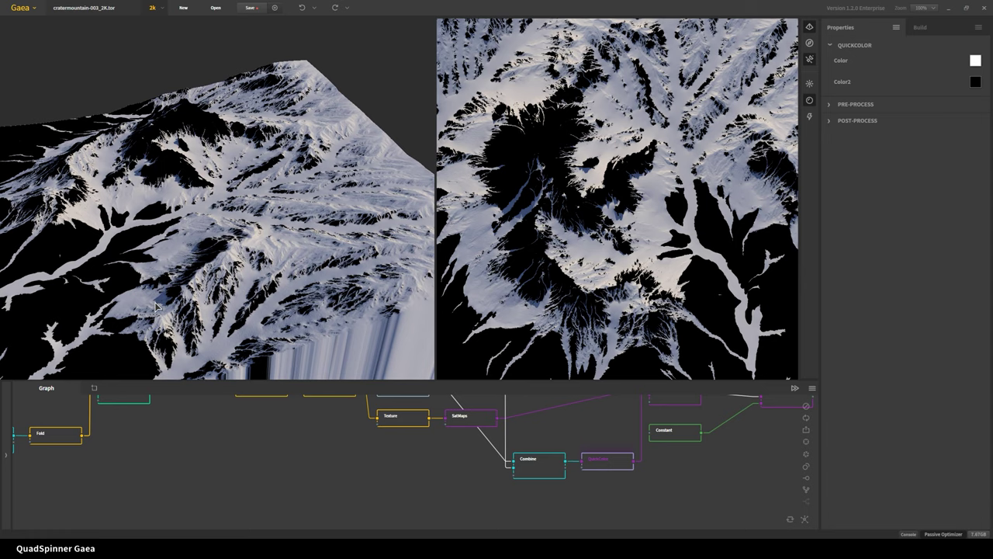
pyautogui.moveTo(114, 261); pyautogui.dragTo(76, 264)
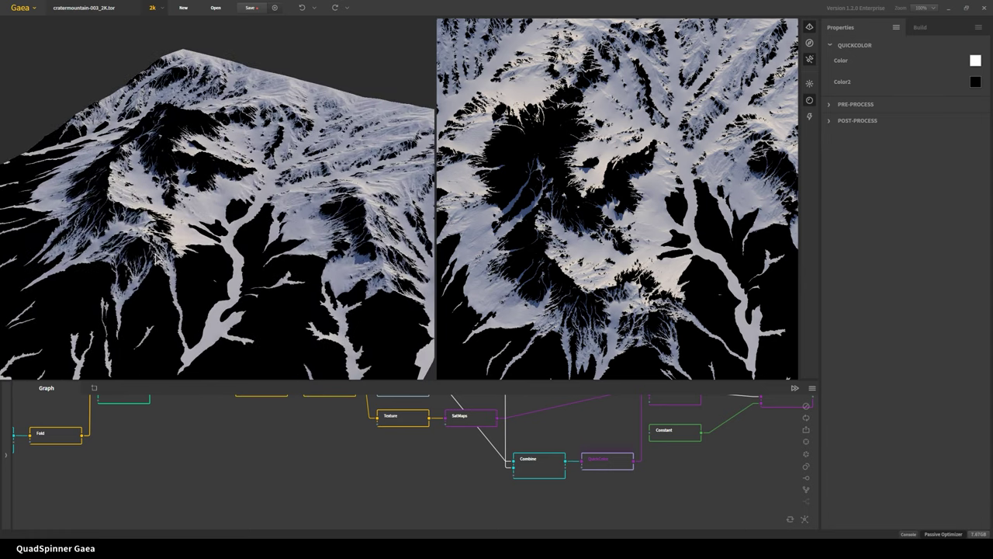
pyautogui.moveTo(230, 291)
pyautogui.mouseDown()
pyautogui.moveTo(198, 294)
pyautogui.moveTo(232, 284)
pyautogui.mouseUp()
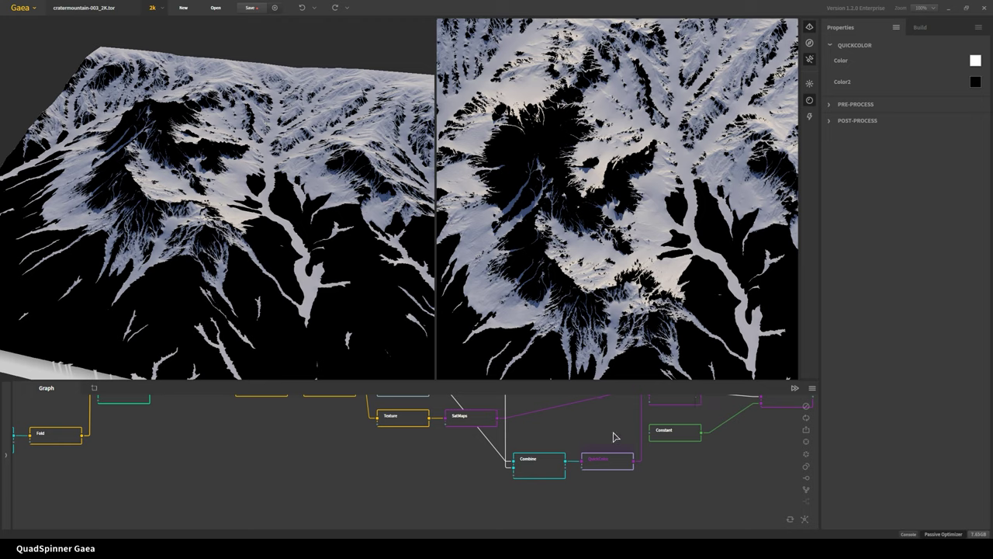
pyautogui.moveTo(627, 417); pyautogui.dragTo(642, 472, button='middle')
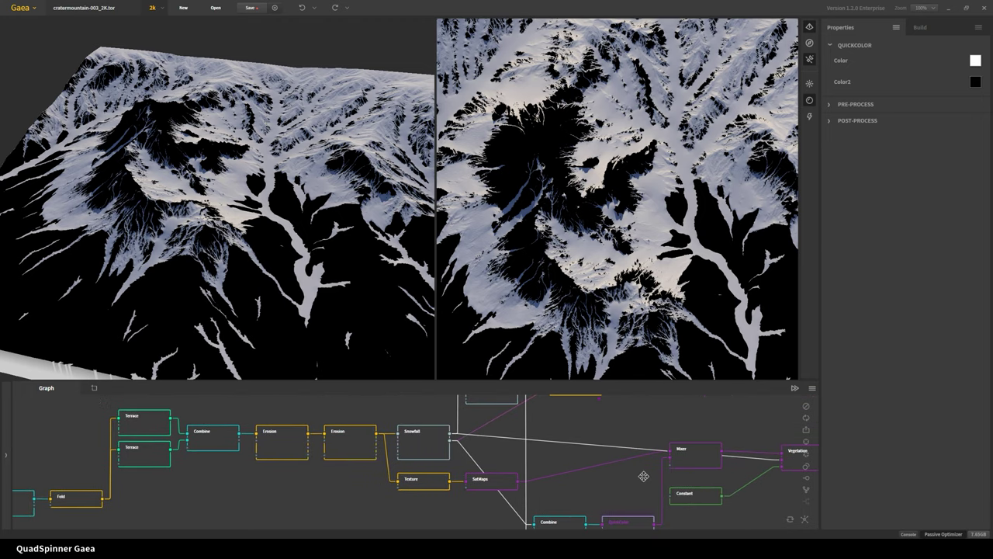
# Preview the Texture node, then the SatMaps node's Rocky 0066 satellite colouring.
pyautogui.click(424, 486)
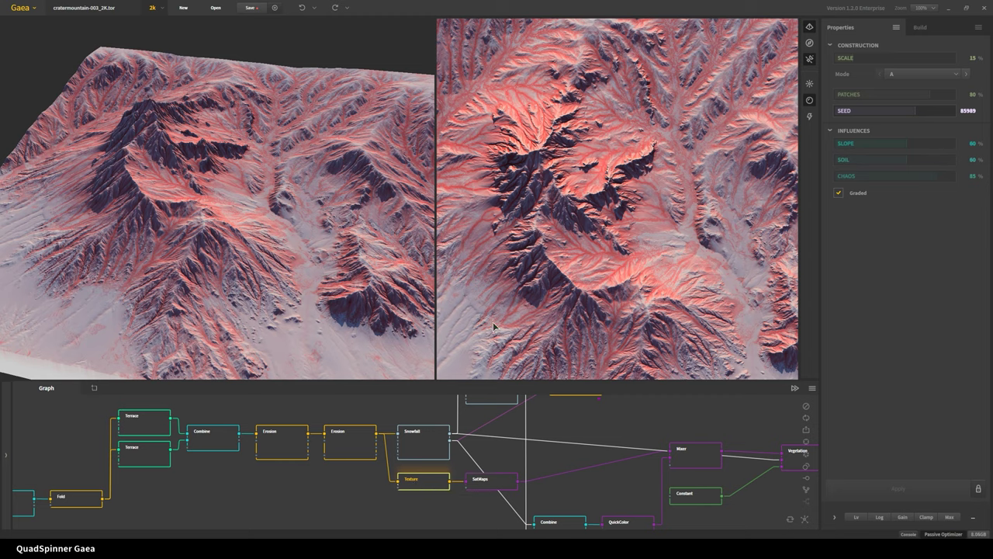
pyautogui.click(507, 485)
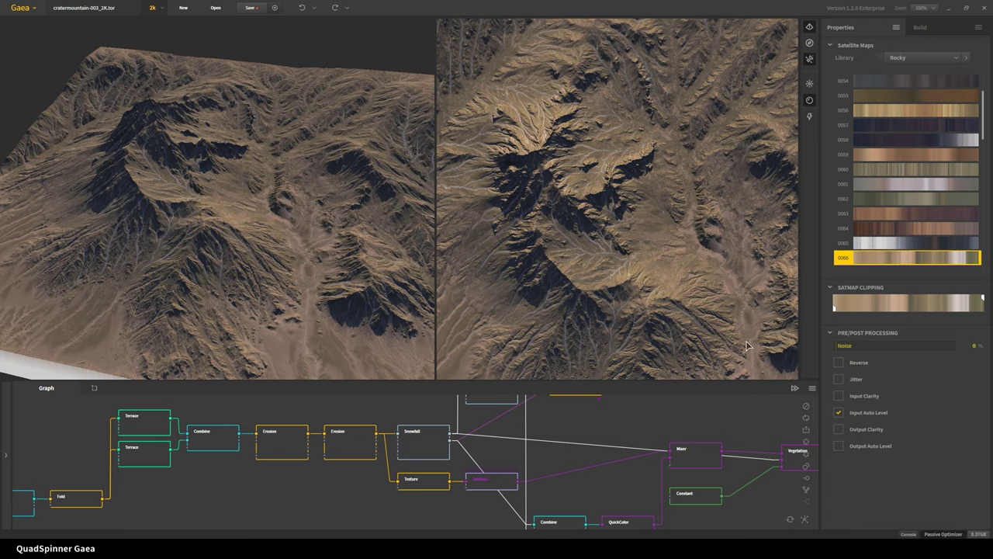
# Zoom out the graph and select the Mixer to show white snow over the tan rocky mountain.
pyautogui.scroll(-2, 534, 467)
pyautogui.moveTo(535, 467); pyautogui.dragTo(380, 446, button='middle')
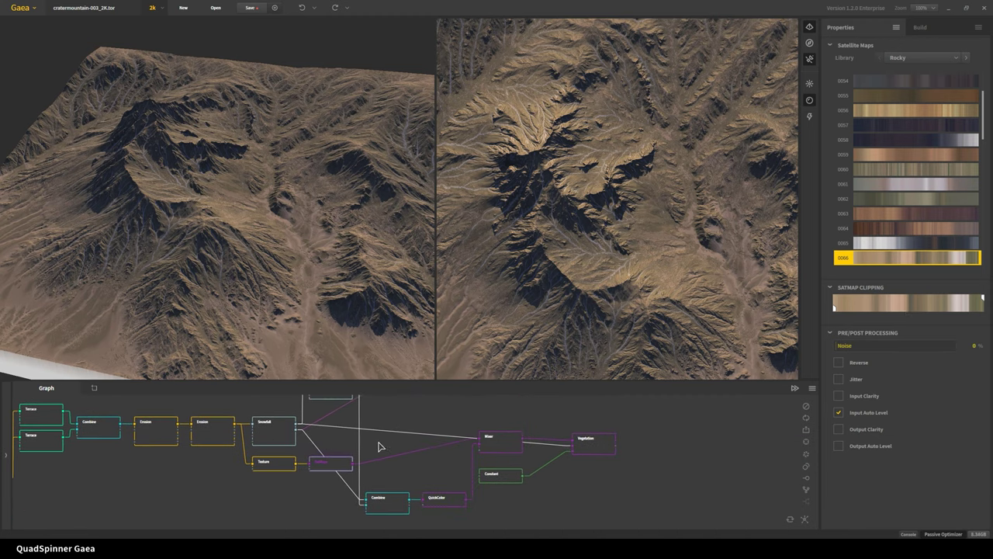
pyautogui.click(504, 444)
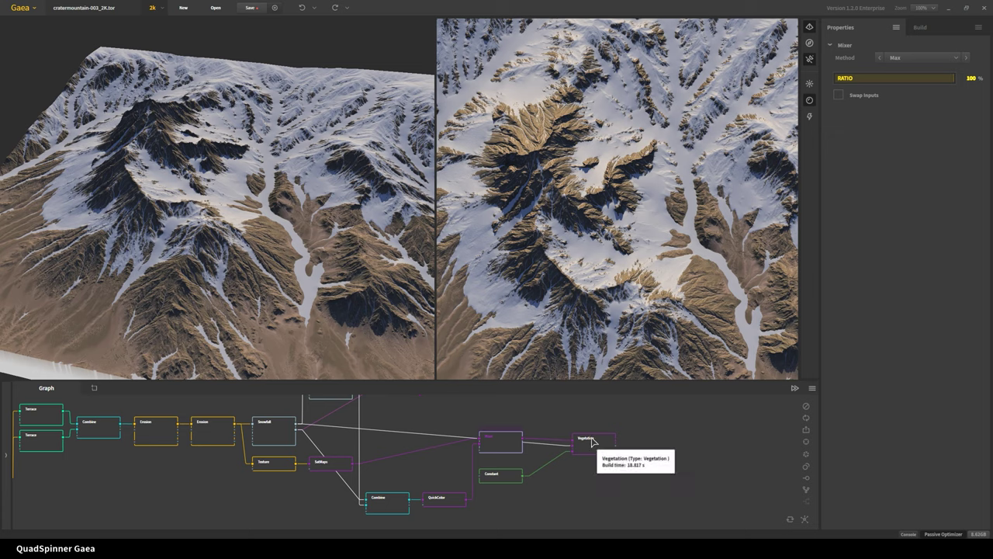
pyautogui.click(591, 441)
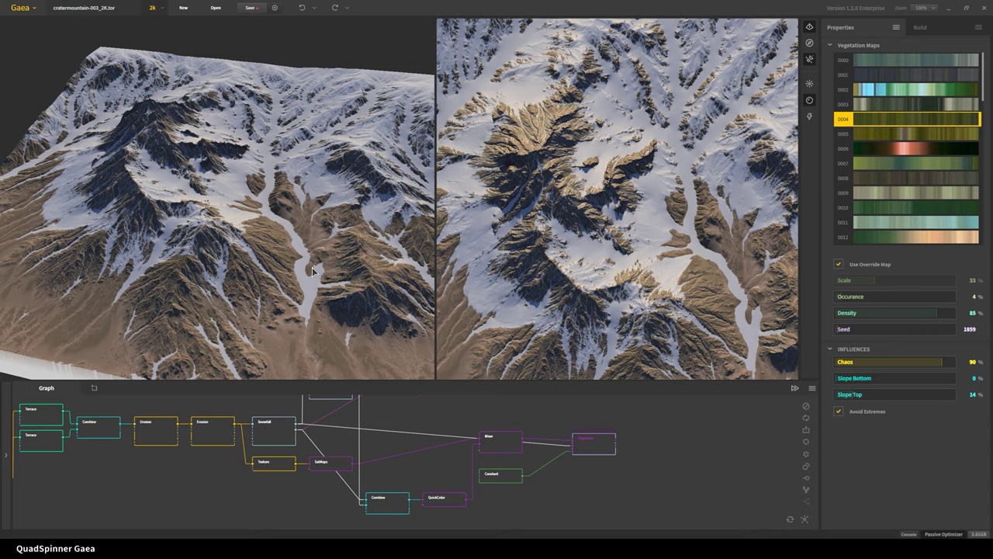
pyautogui.moveTo(294, 327); pyautogui.dragTo(173, 241)
pyautogui.scroll(5, 305, 326)
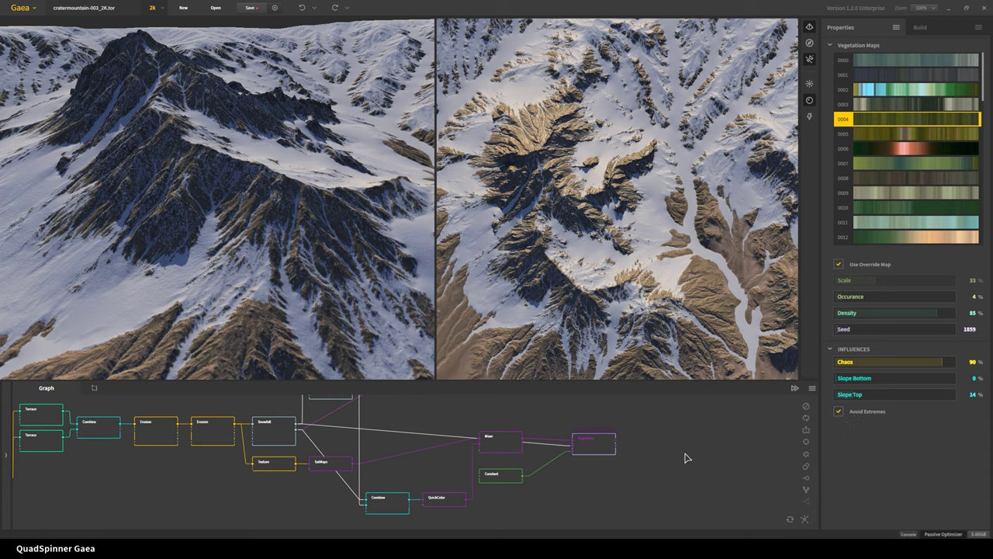
pyautogui.scroll(3, 574, 507)
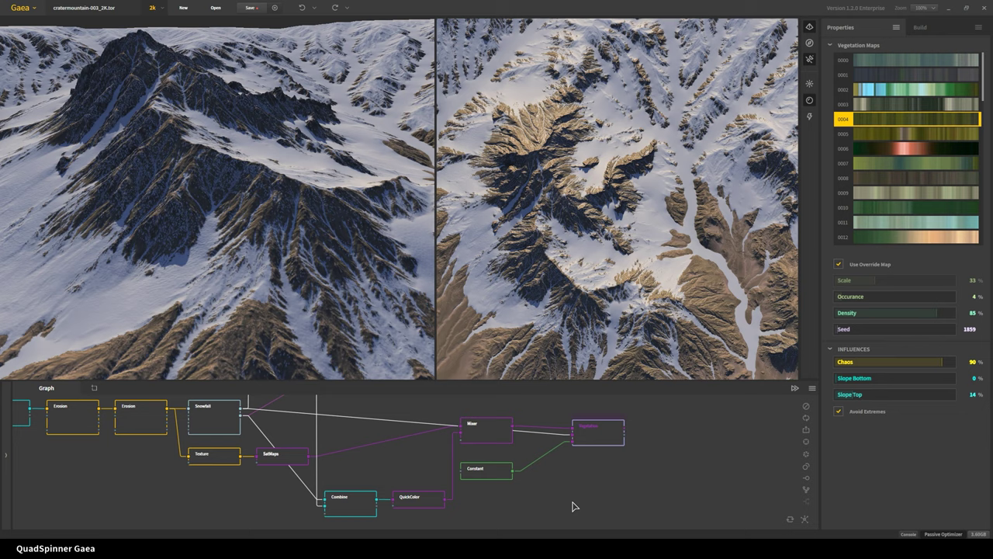
pyautogui.click(460, 463)
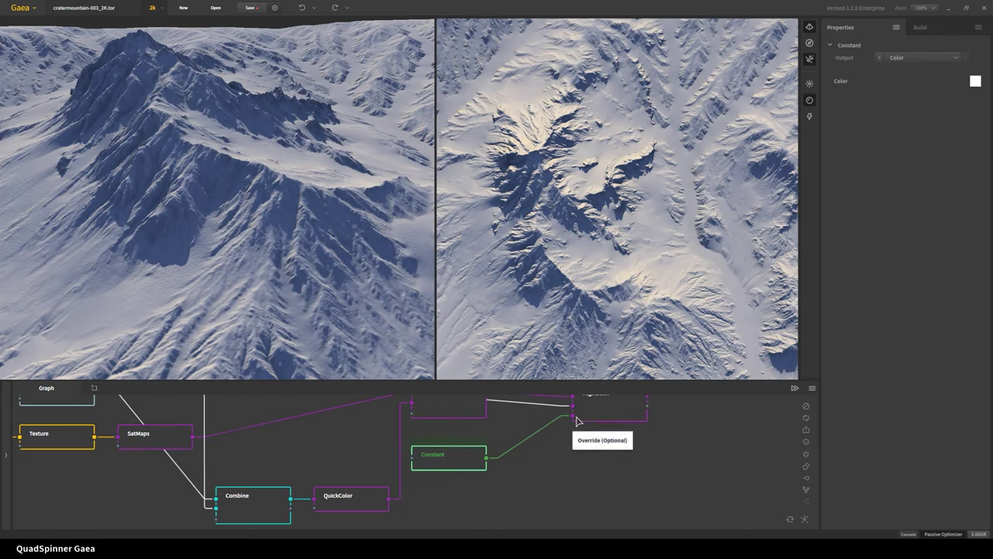
pyautogui.moveTo(592, 461); pyautogui.dragTo(565, 488, button='middle')
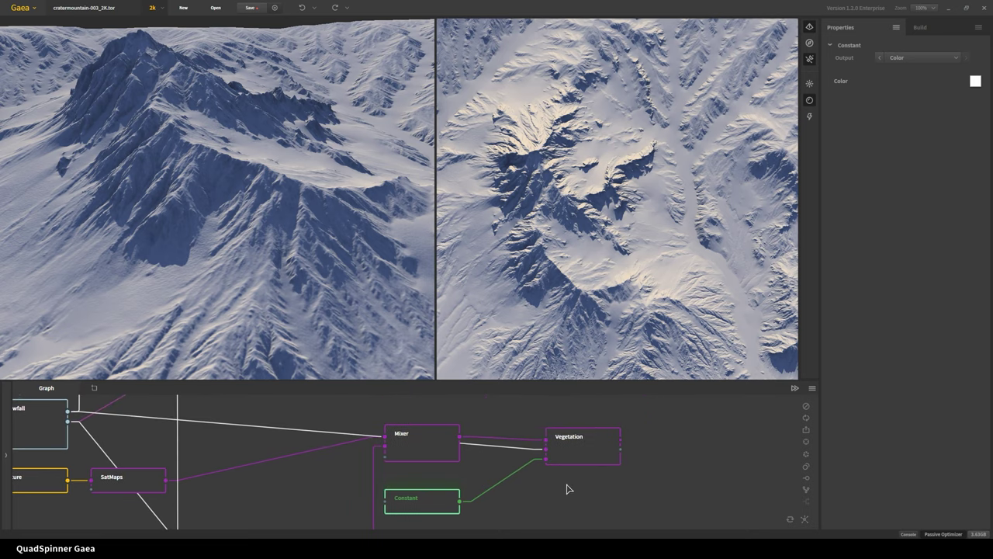
pyautogui.click(590, 446)
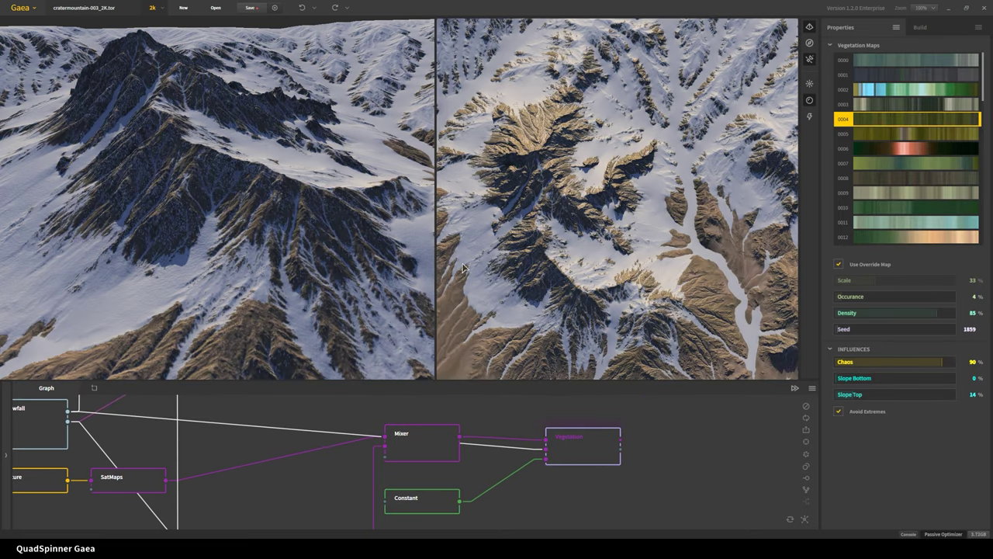
pyautogui.moveTo(174, 222); pyautogui.dragTo(219, 293)
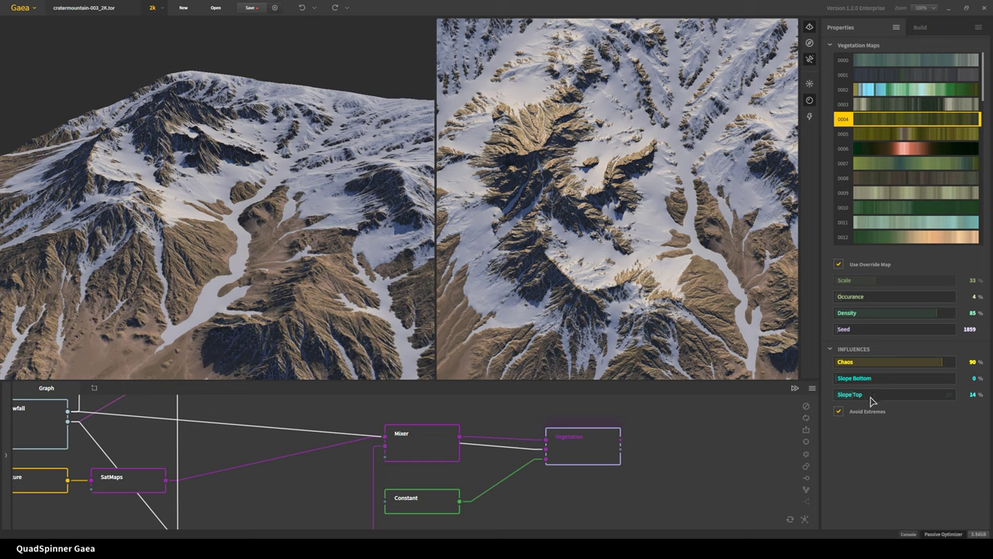
# Set the Vegetation Slope Top influence to 29% and pan the graph to the upper Snowfall node.
pyautogui.click(870, 400)
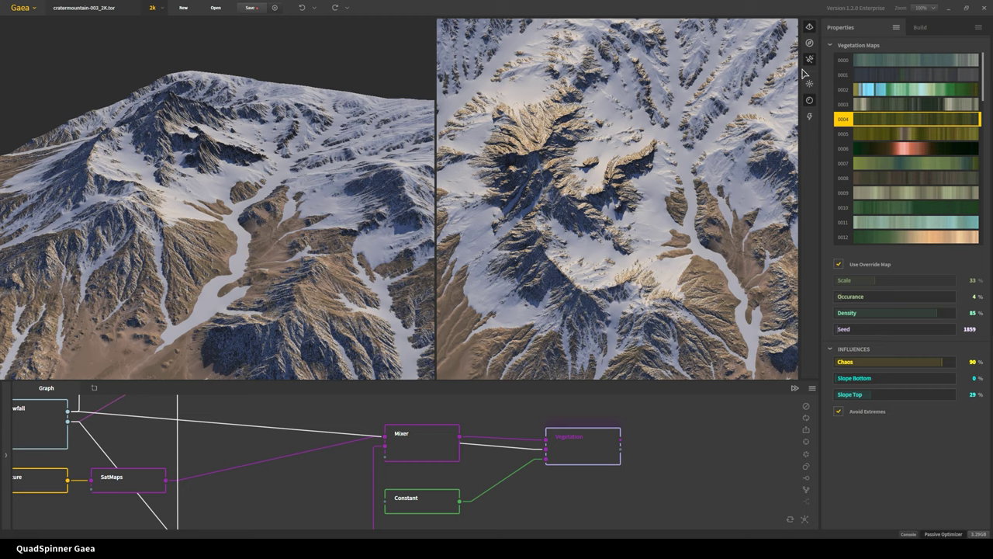
pyautogui.scroll(-1, 338, 454)
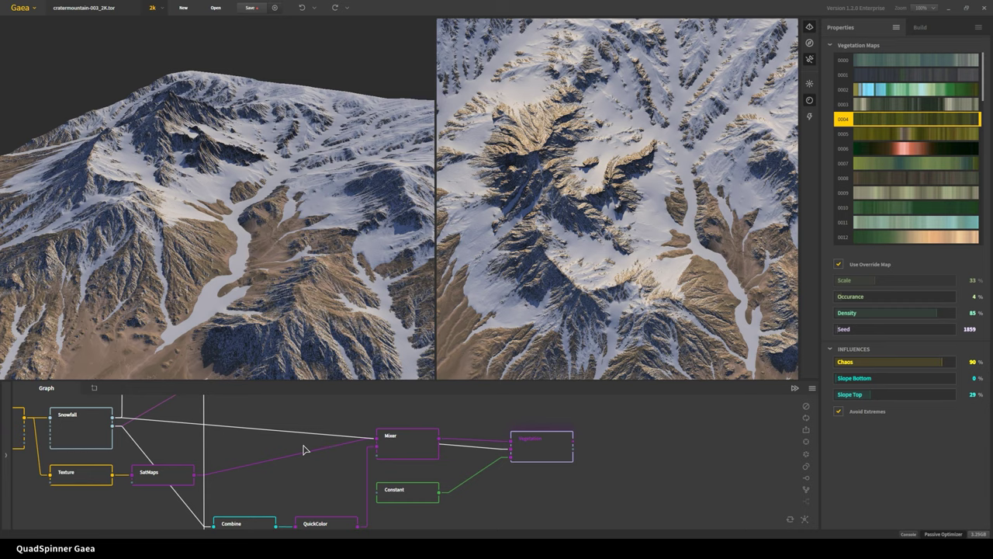
pyautogui.scroll(2, 359, 327)
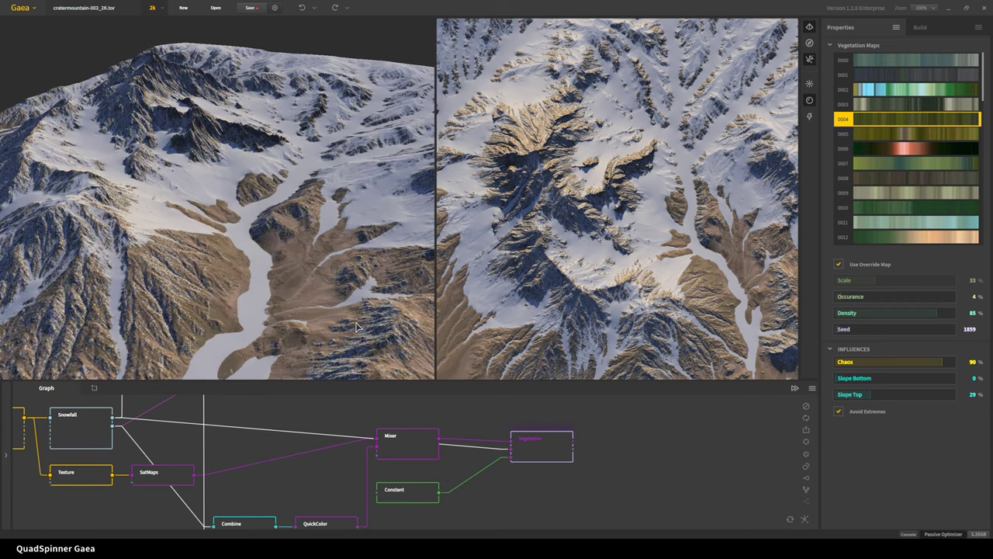
pyautogui.moveTo(267, 442); pyautogui.dragTo(336, 533, button='middle')
# Preview the upper Snowfall node in a single full-width 3D view, zoomed into the snowy valley.
pyautogui.click(257, 473)
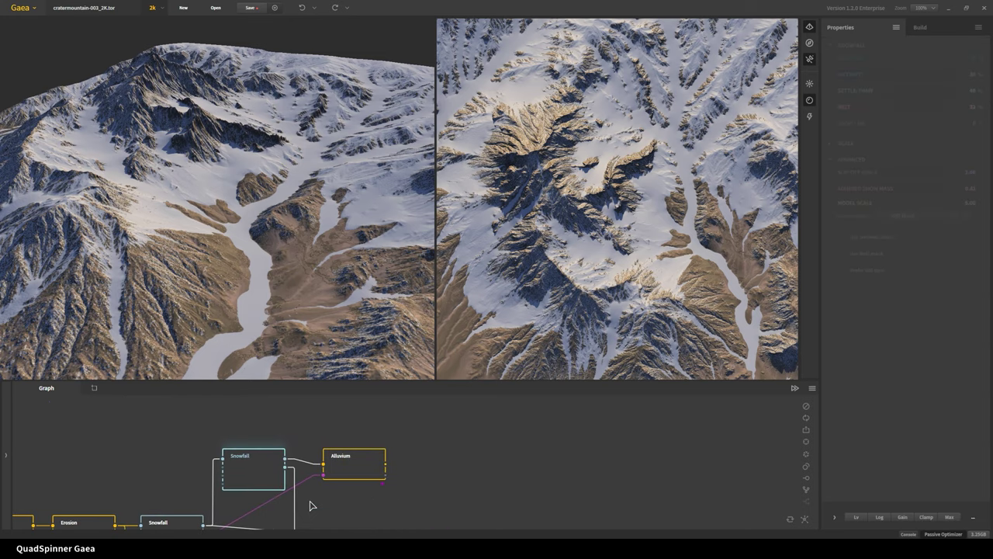
pyautogui.click(811, 61)
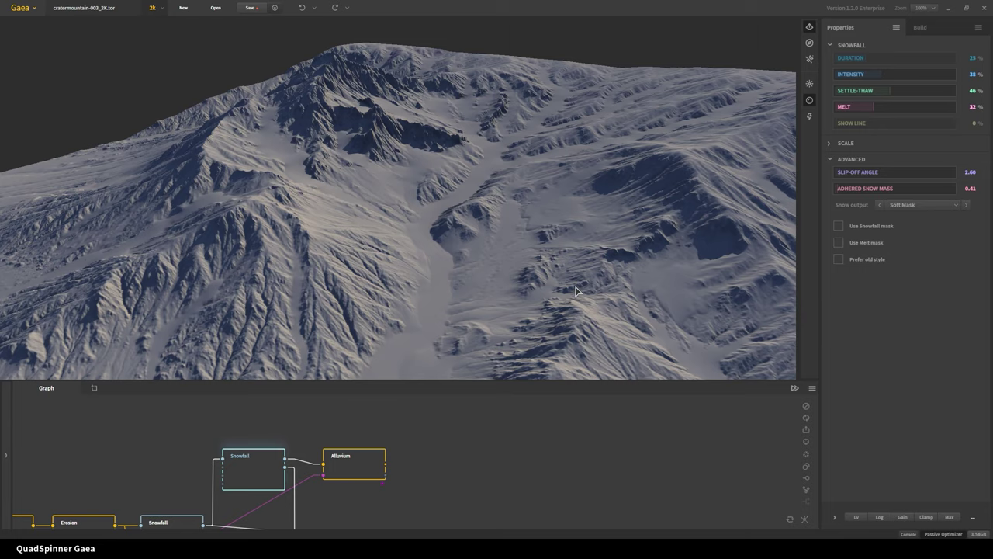
pyautogui.moveTo(567, 304); pyautogui.dragTo(319, 280)
pyautogui.scroll(2, 320, 293)
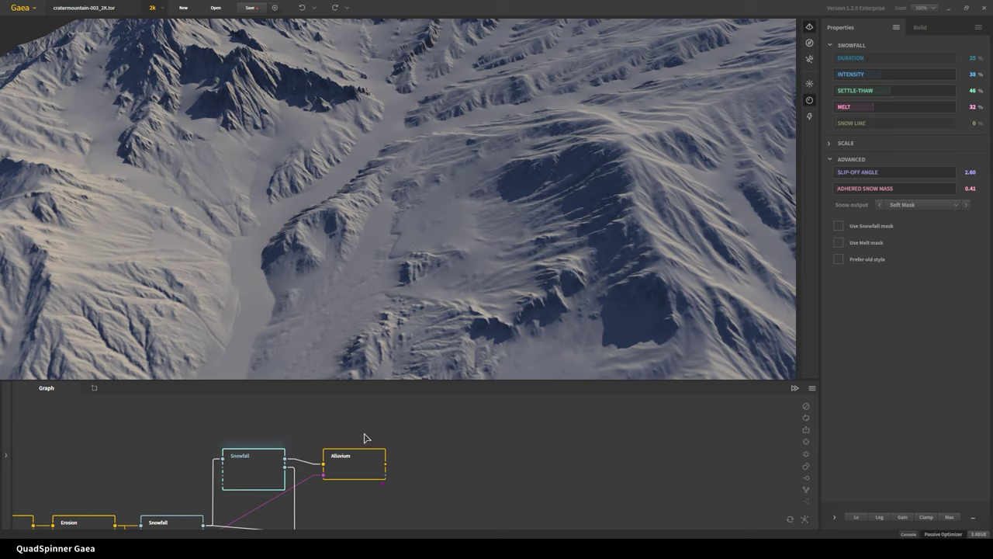
pyautogui.moveTo(365, 500); pyautogui.dragTo(426, 487)
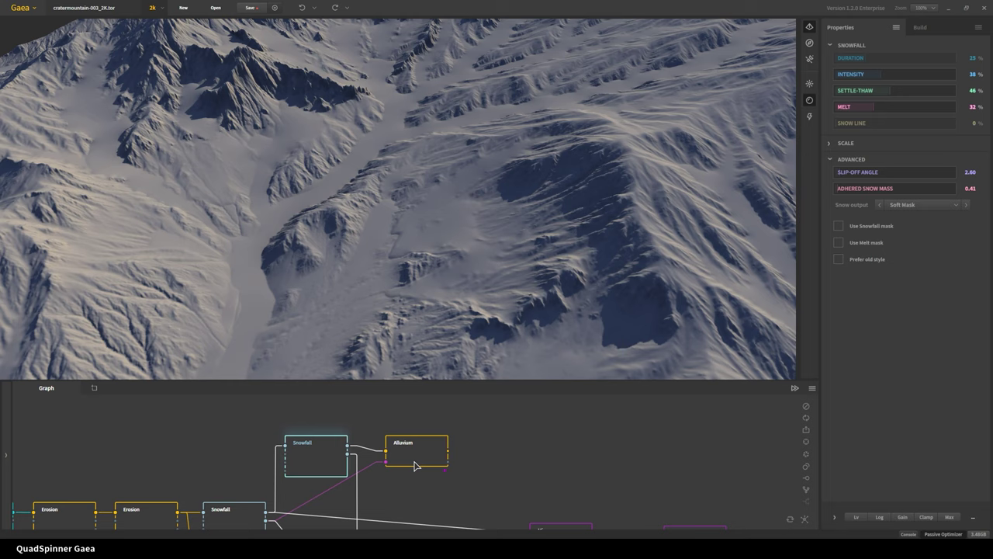
# Select the Alluvium node to show its Deposits settings and orbit to inspect its snow detail.
pyautogui.click(419, 473)
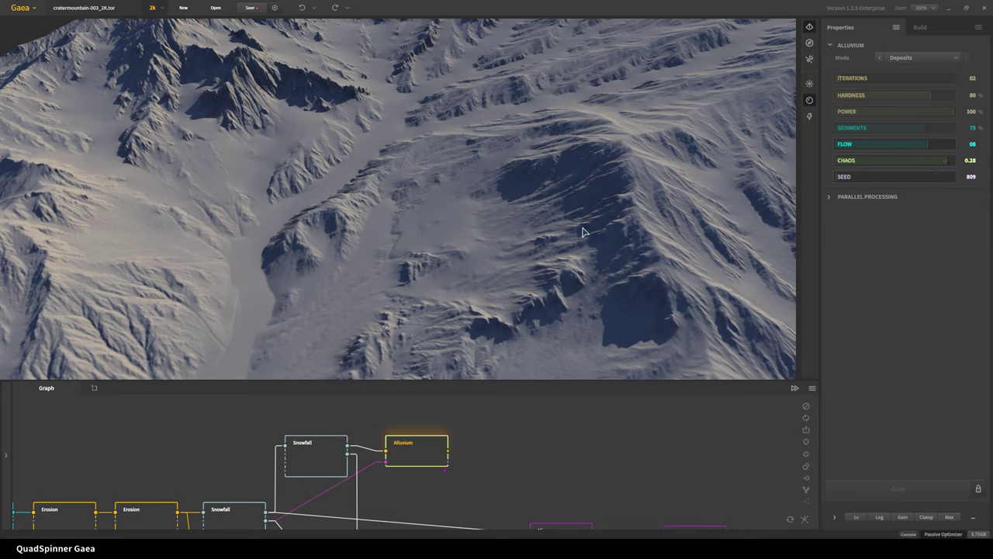
pyautogui.moveTo(402, 321); pyautogui.dragTo(496, 318)
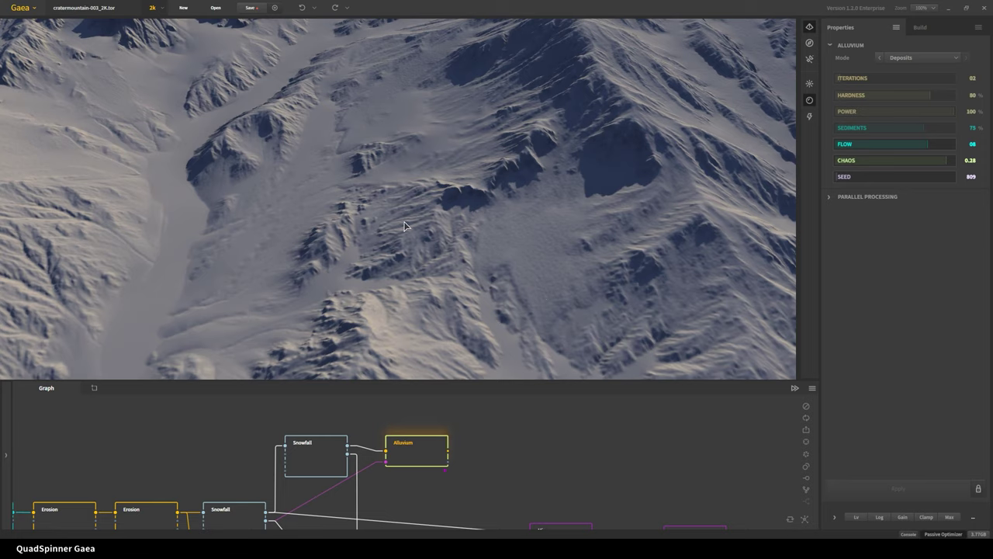
pyautogui.moveTo(404, 225); pyautogui.dragTo(424, 253)
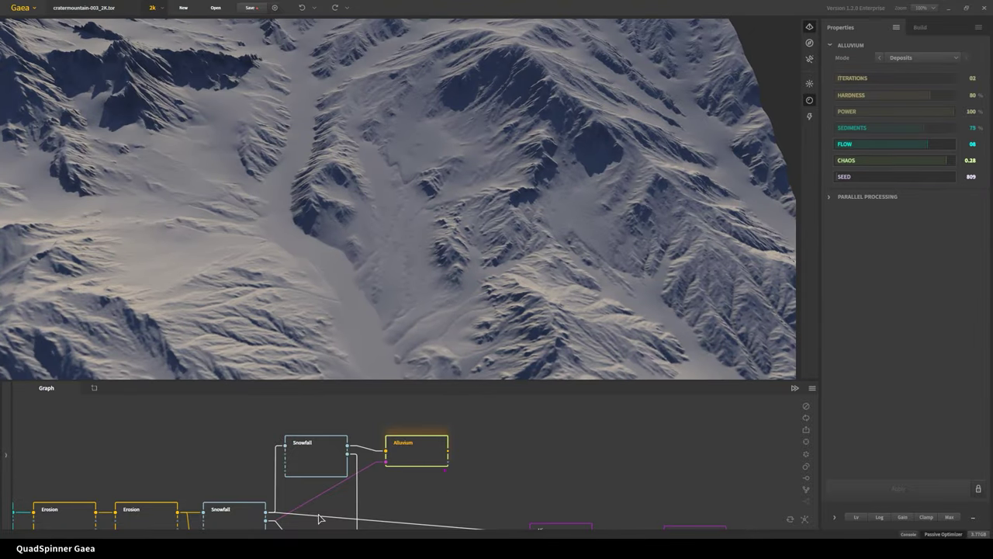
pyautogui.scroll(-2, 227, 458)
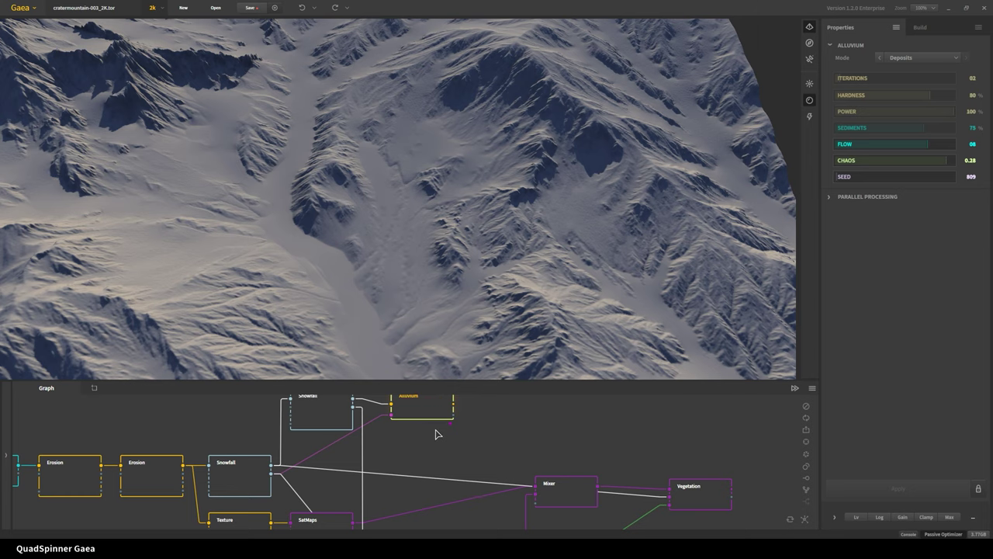
# Set the sun to azimuth 119° and elevation 0°, then orbit around the glowing peak.
pyautogui.scroll(-2, 434, 446)
pyautogui.moveTo(420, 447); pyautogui.dragTo(327, 448, button='middle')
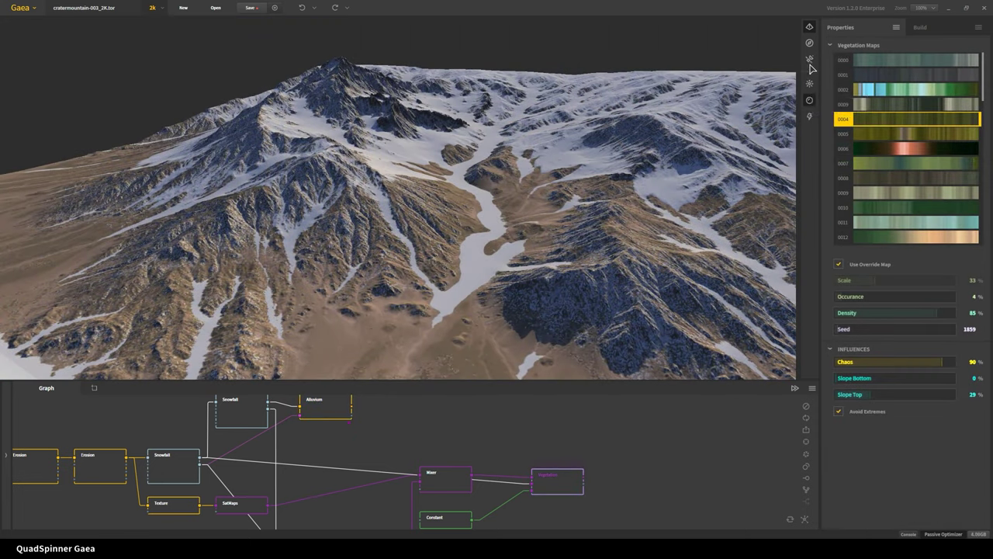
pyautogui.click(808, 85)
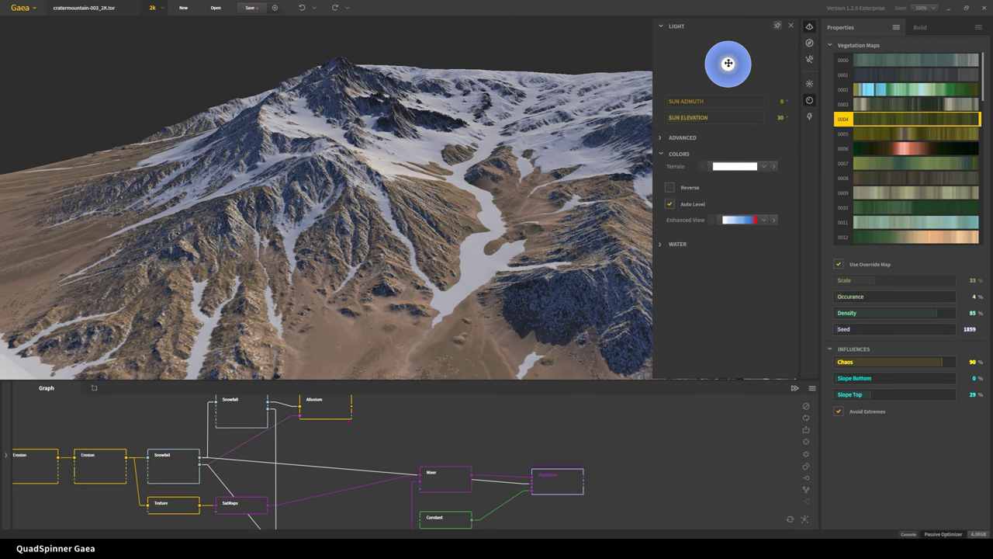
pyautogui.moveTo(726, 63)
pyautogui.mouseDown()
pyautogui.moveTo(743, 60)
pyautogui.moveTo(749, 76)
pyautogui.mouseUp()
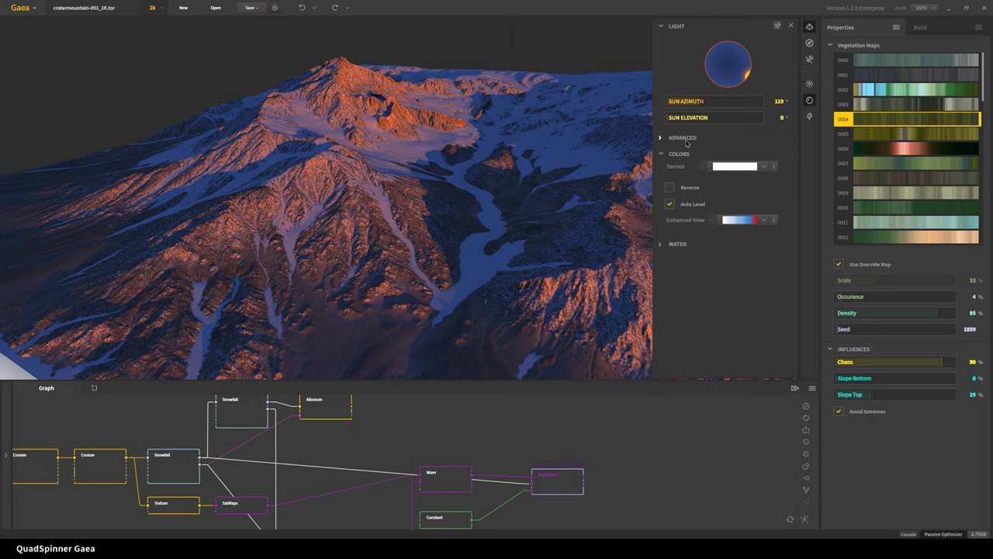
pyautogui.moveTo(581, 171); pyautogui.dragTo(481, 255)
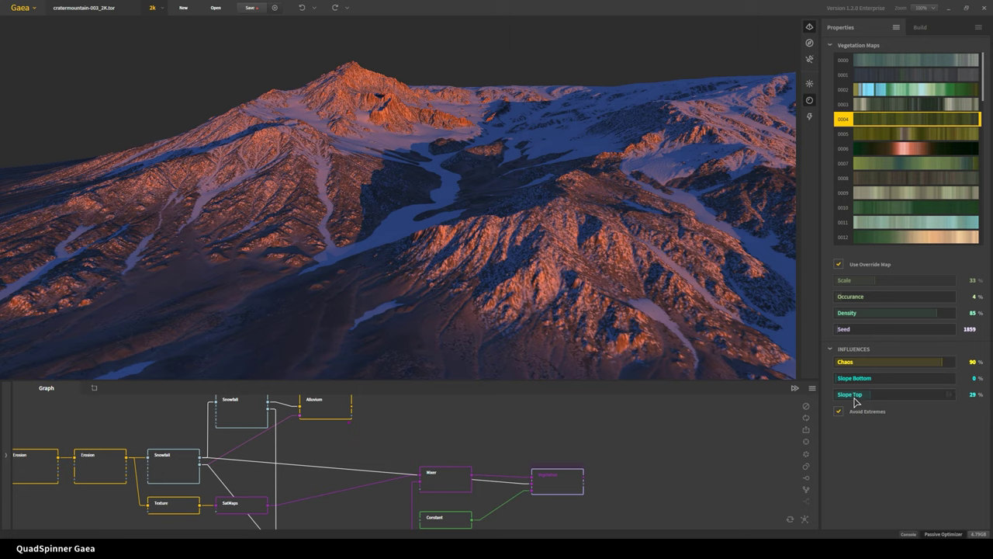
# Drag the Vegetation node's Slope Top down from 29% to 12% and view from lower.
pyautogui.moveTo(856, 401); pyautogui.dragTo(849, 402)
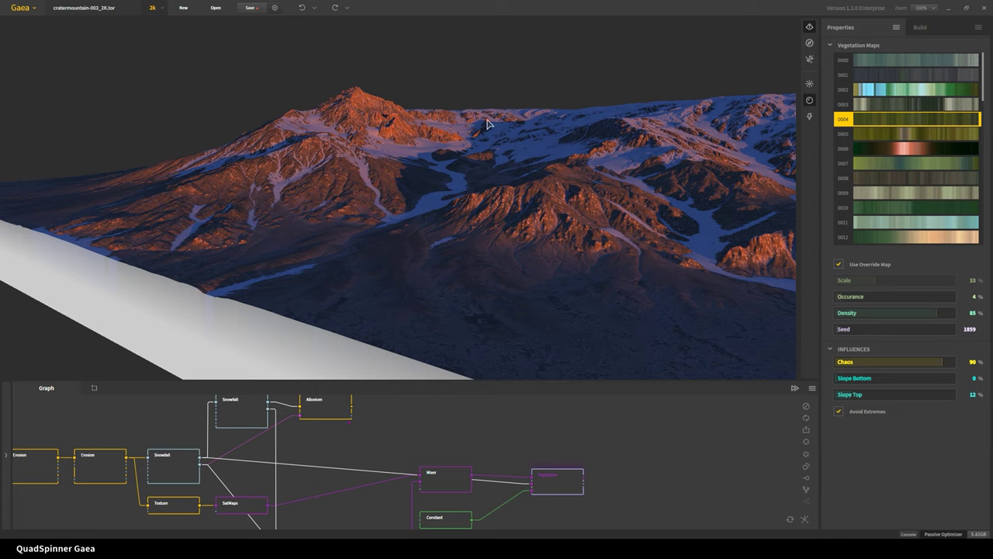
pyautogui.moveTo(479, 319); pyautogui.dragTo(474, 328)
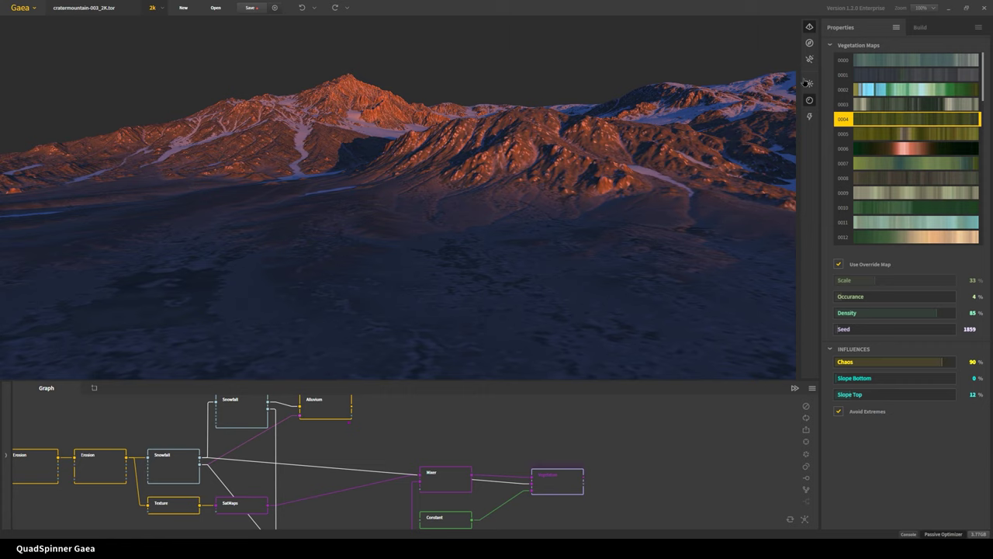
# Set the sun to azimuth 85° at 0° elevation, viewed from a low near-horizontal angle.
pyautogui.click(808, 84)
pyautogui.click(683, 103)
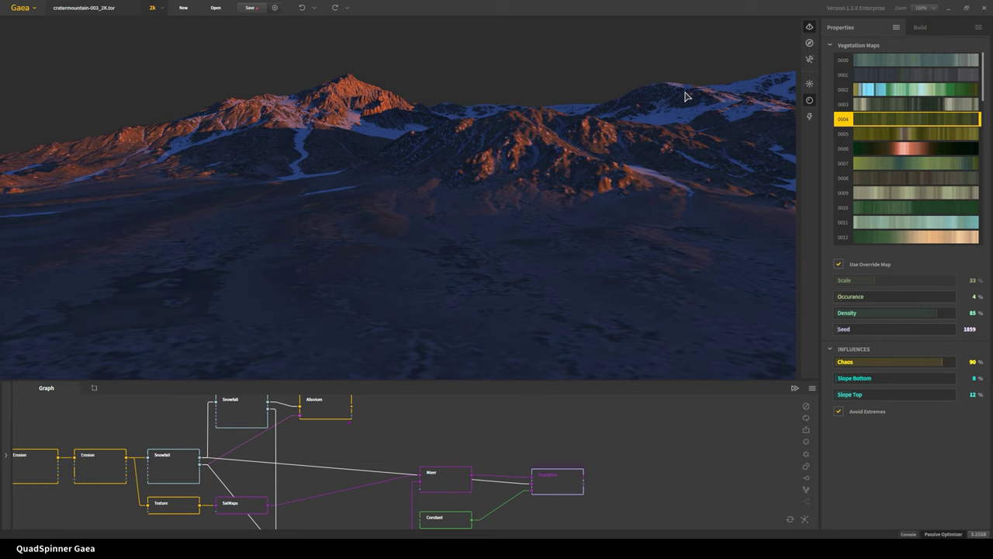
pyautogui.press('Home')
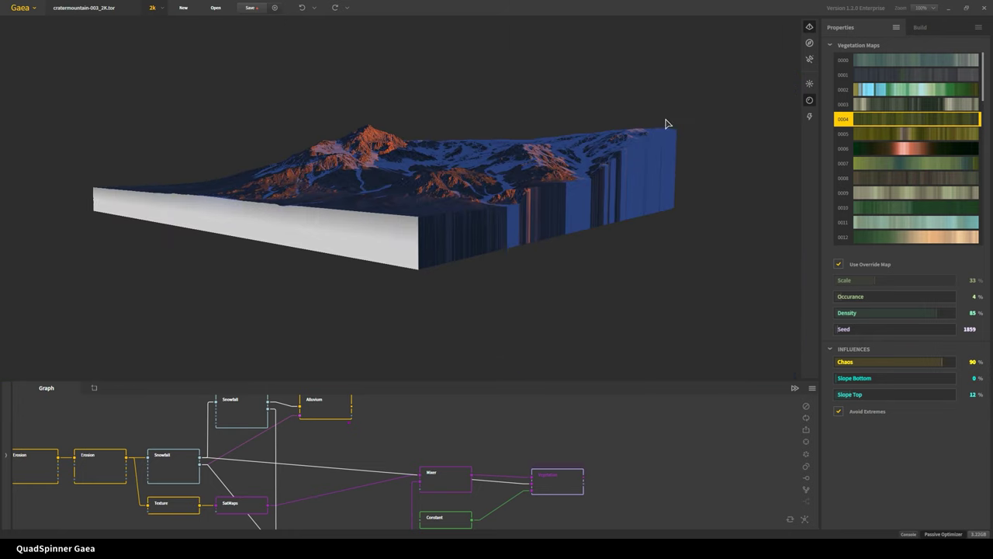
pyautogui.scroll(3, 535, 256)
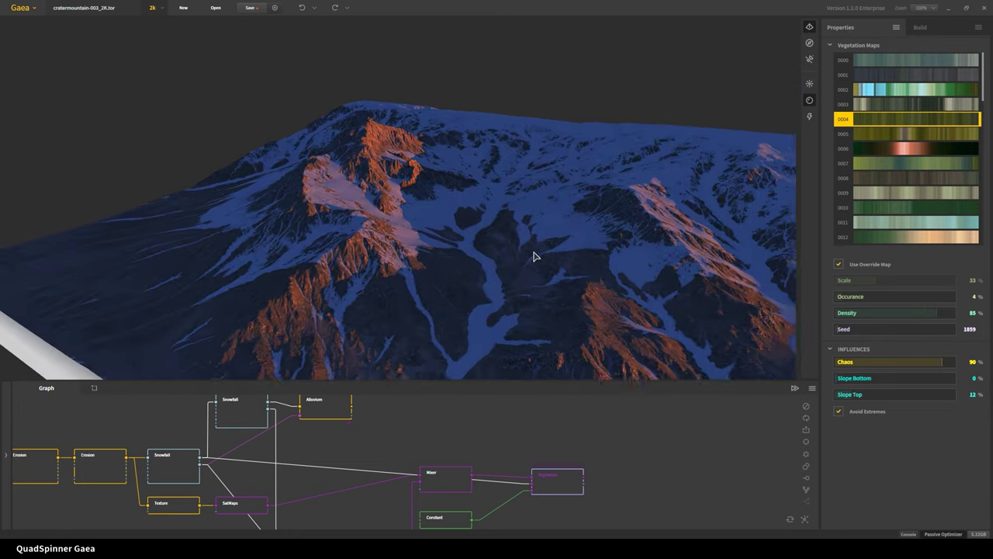
pyautogui.moveTo(536, 256); pyautogui.dragTo(444, 350)
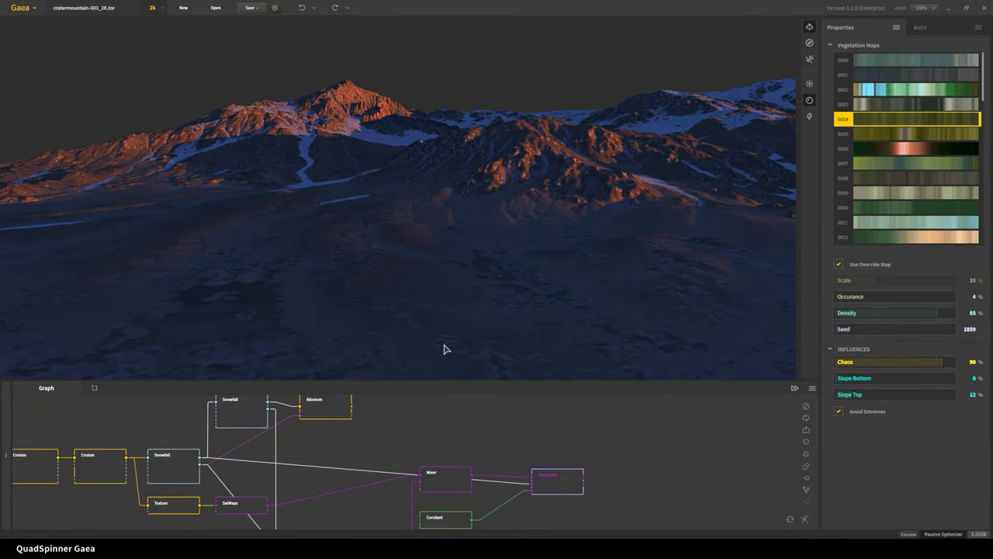